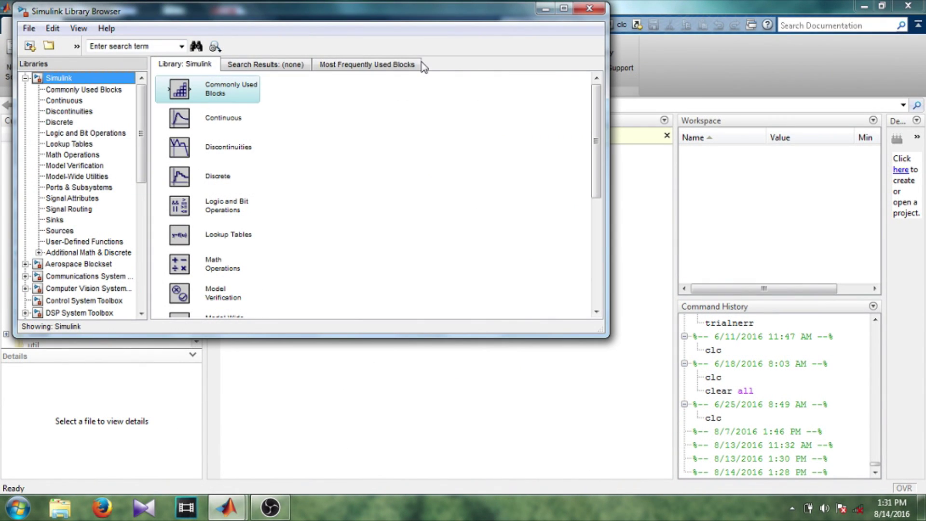
Open the Simulink Library Browser to list the Continuous, Discrete and Math Operations categories.
left_click(29, 30)
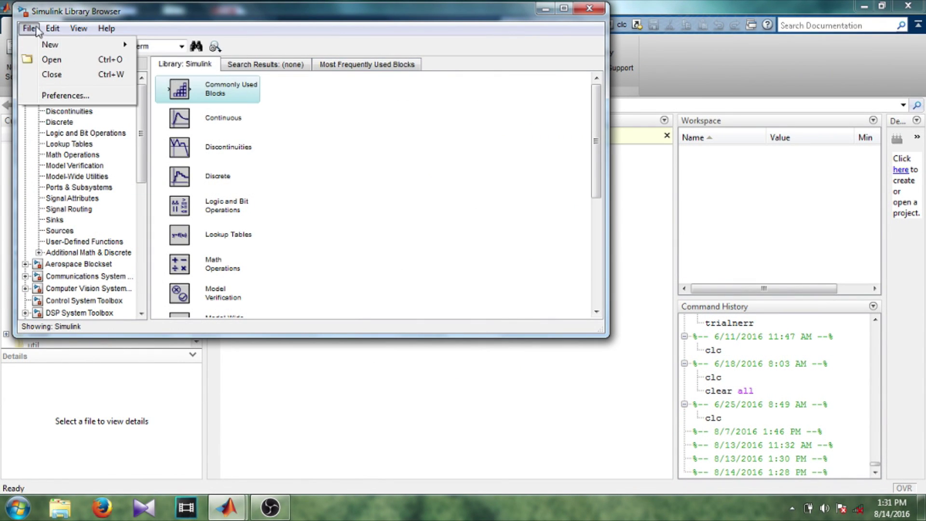
Create a new empty untitled library via File > New > Library and move its window lower.
mouse_move(39, 46)
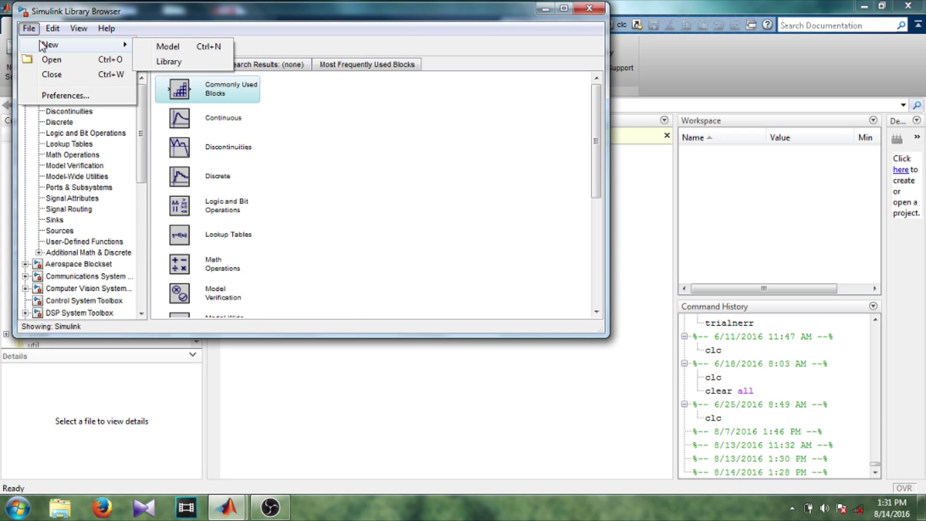
left_click(152, 62)
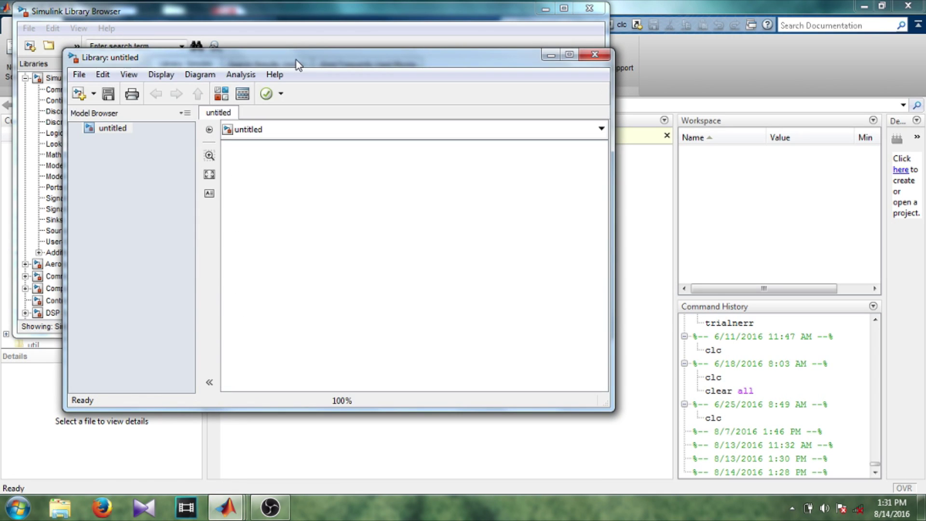
left_click_drag(295, 65, 306, 152)
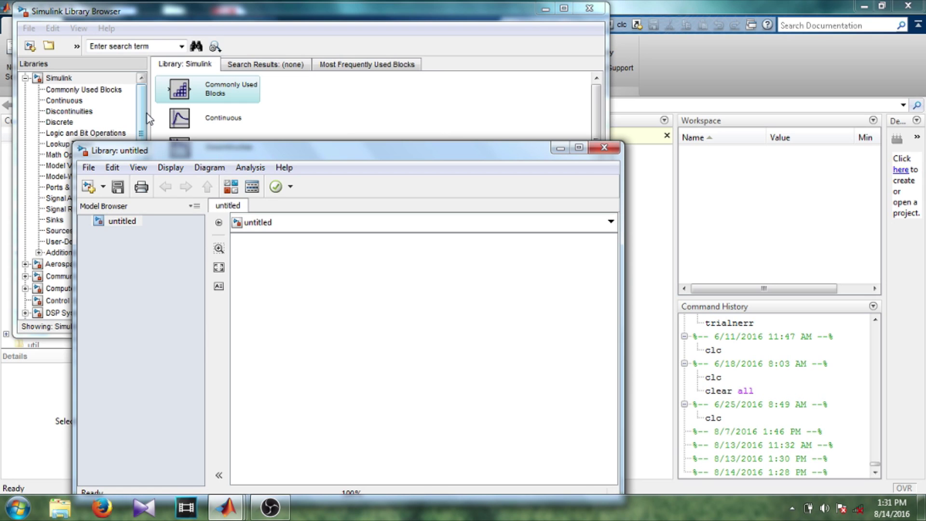
Place In1 and Out1 from Commonly Used Blocks side by side in the untitled library.
left_click(63, 91)
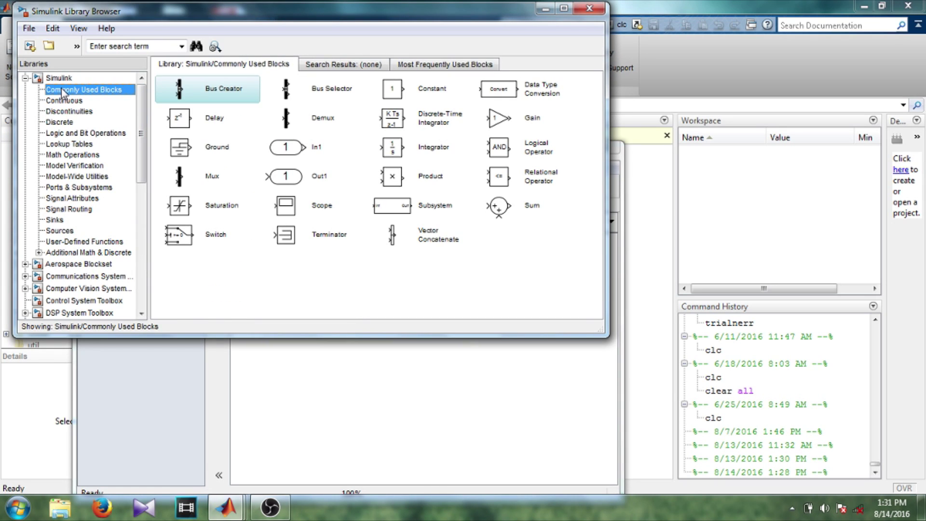
left_click(228, 505)
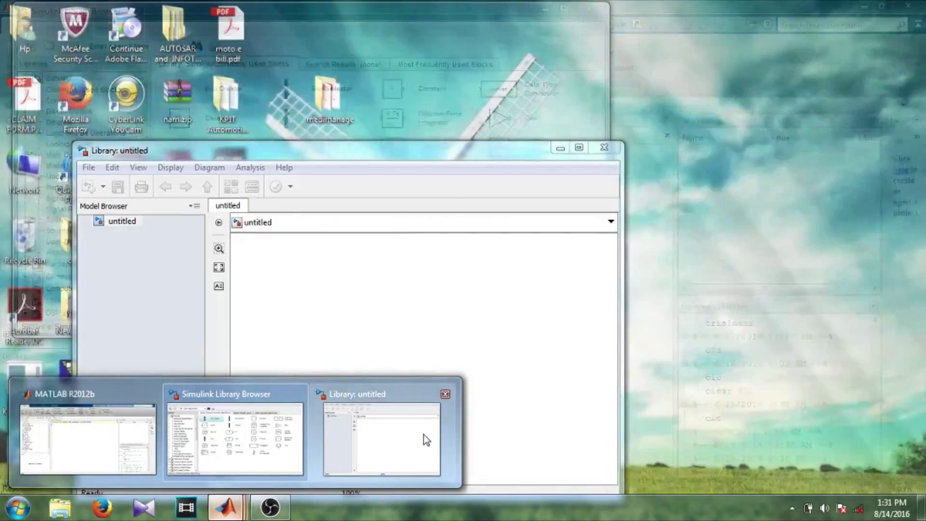
left_click(424, 436)
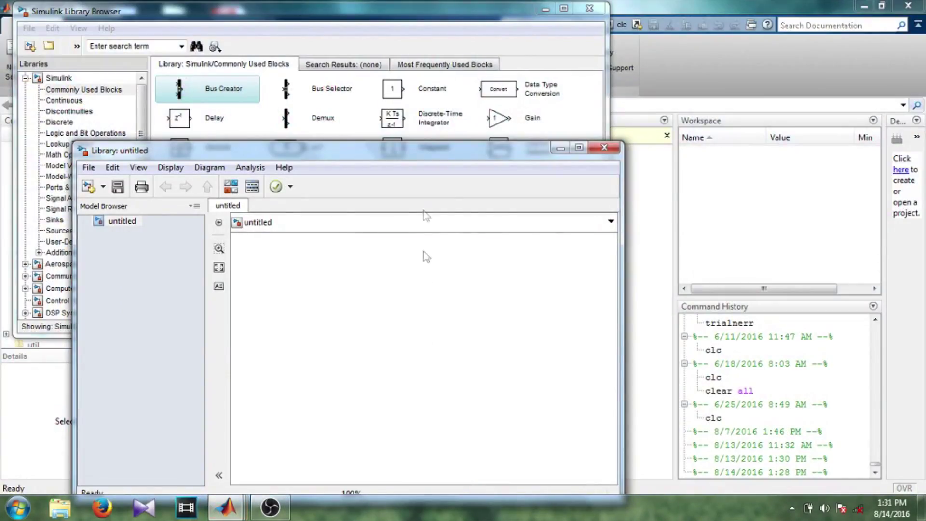
left_click_drag(434, 153, 787, 72)
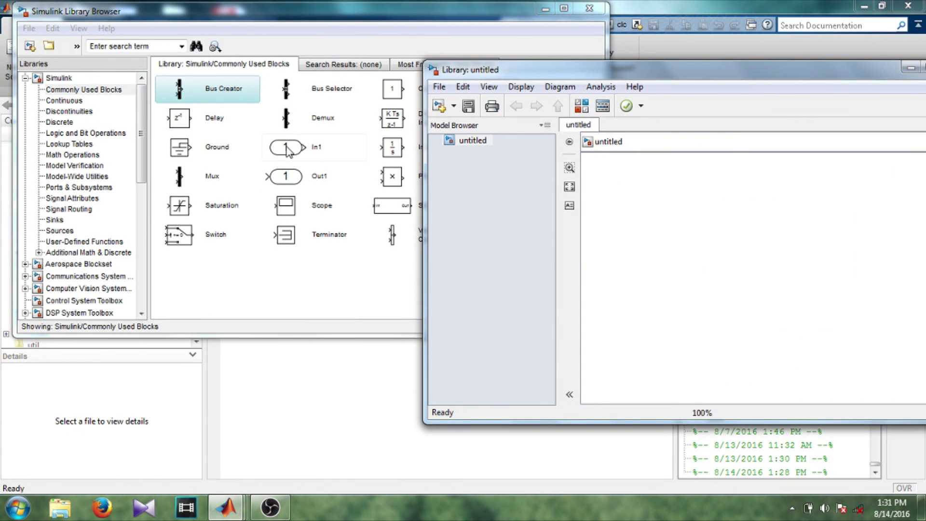
left_click_drag(291, 147, 665, 242)
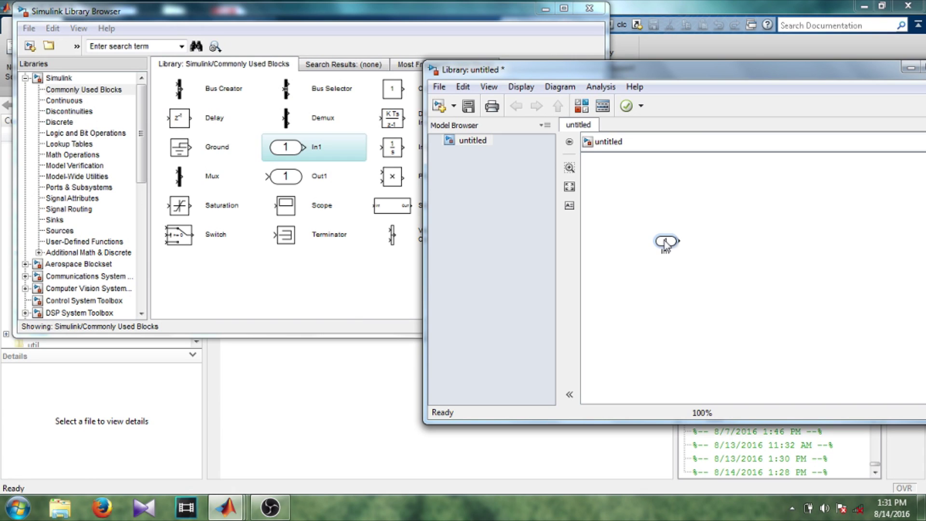
left_click_drag(290, 183, 708, 245)
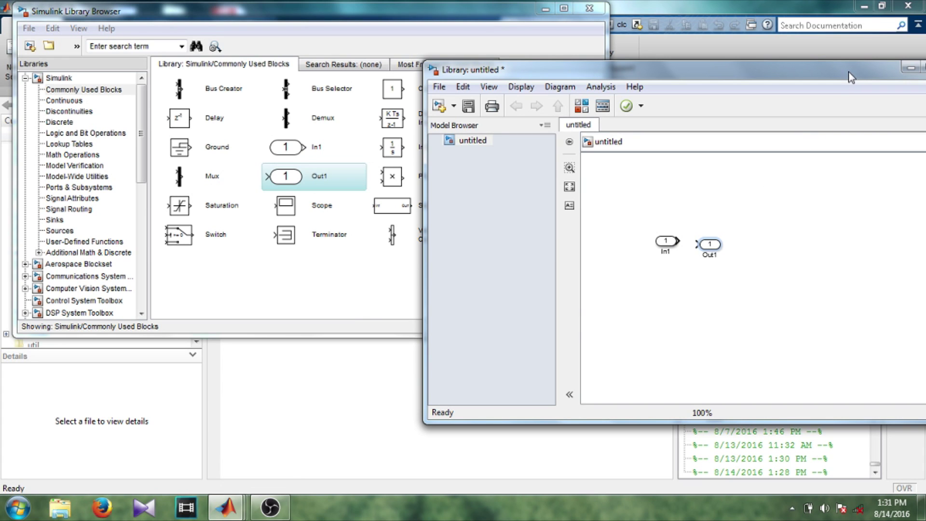
left_click_drag(849, 72, 578, 102)
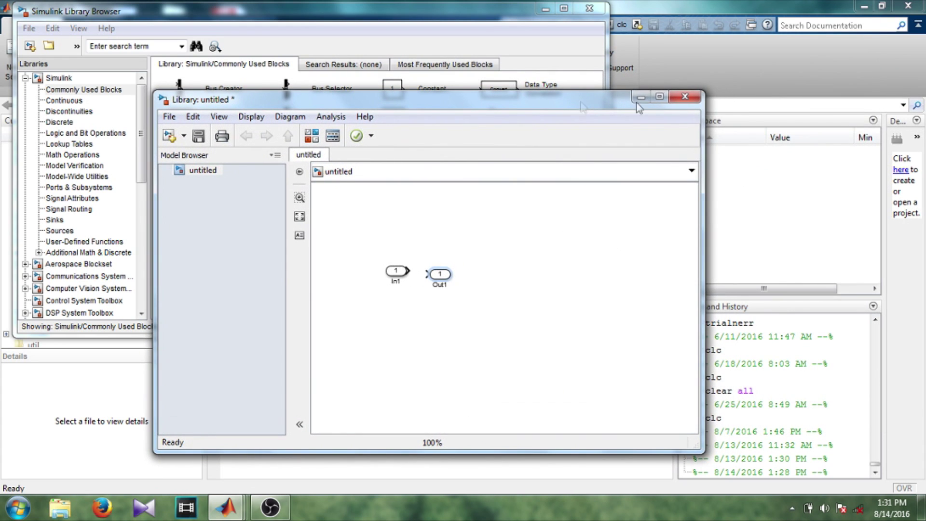
At 200% zoom, line Out1 up with In1 and draw a signal line from In1 to Out1.
left_click(661, 96)
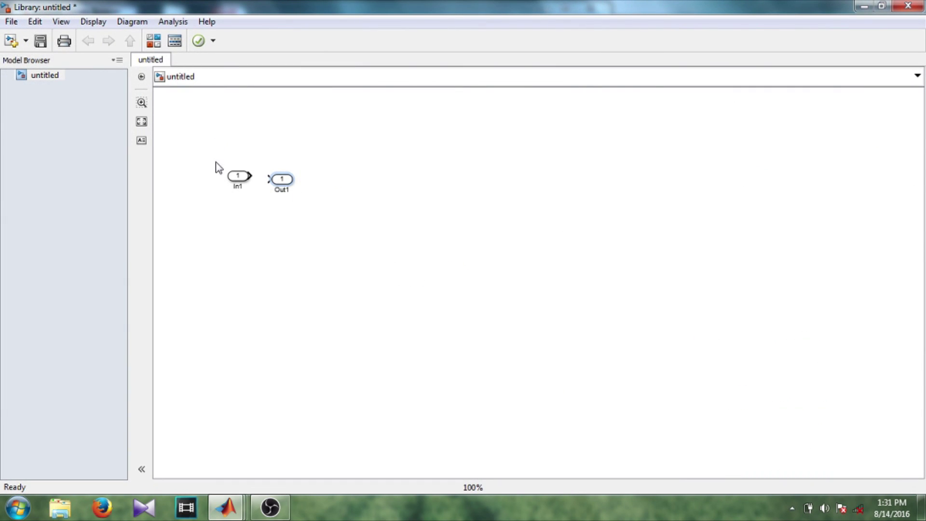
left_click_drag(215, 161, 301, 202)
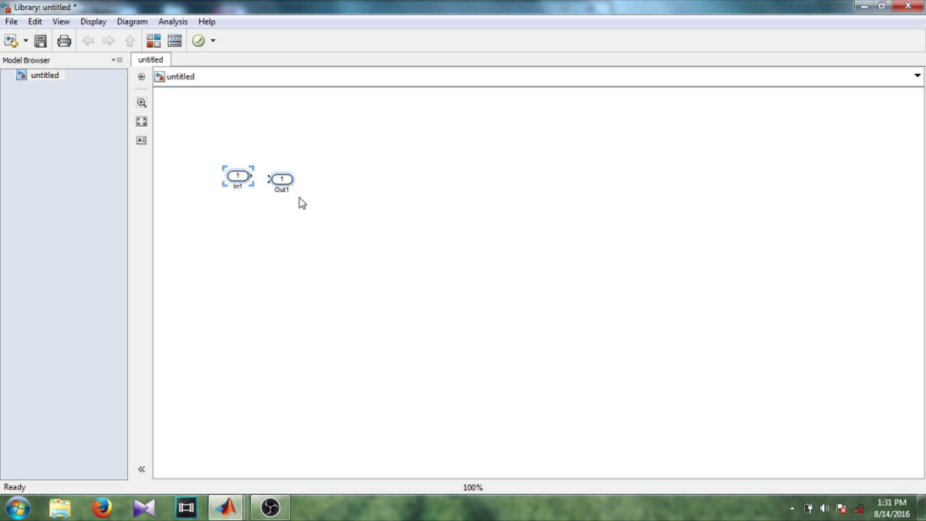
left_click(146, 106)
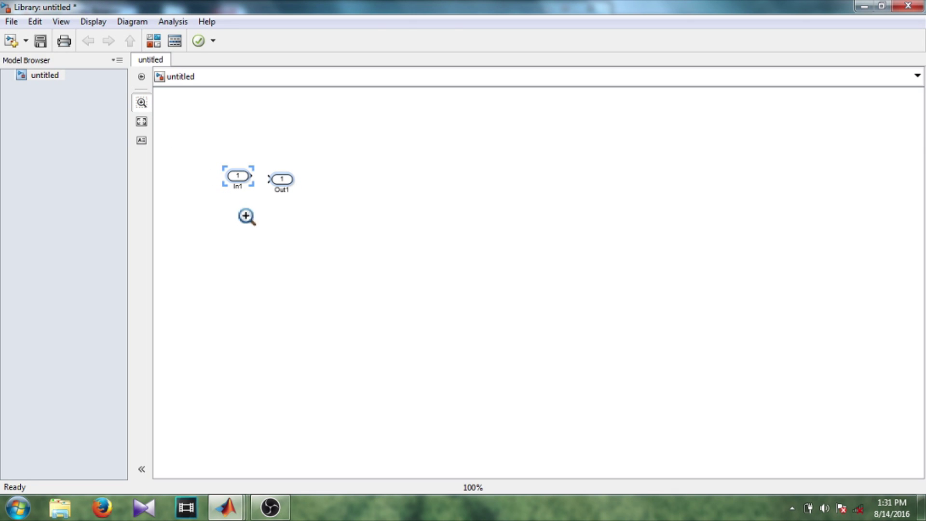
left_click(266, 209)
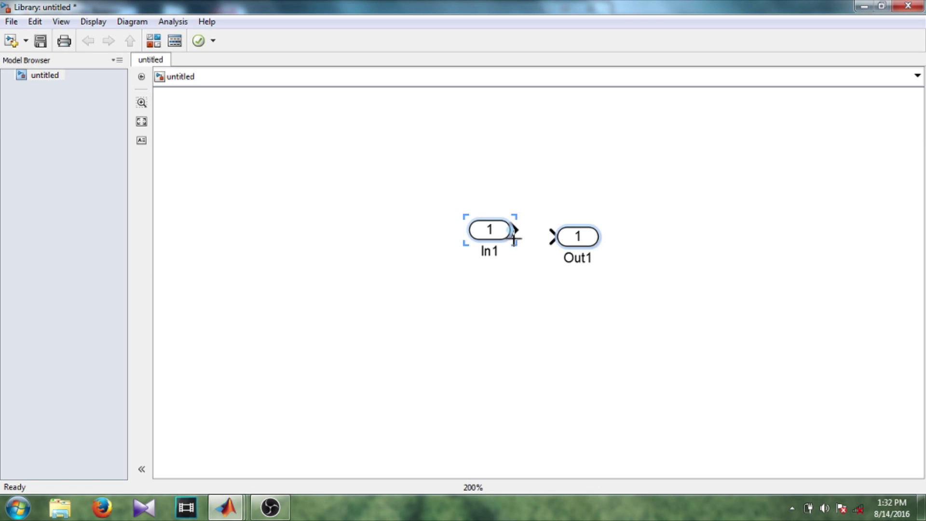
left_click_drag(496, 230, 253, 168)
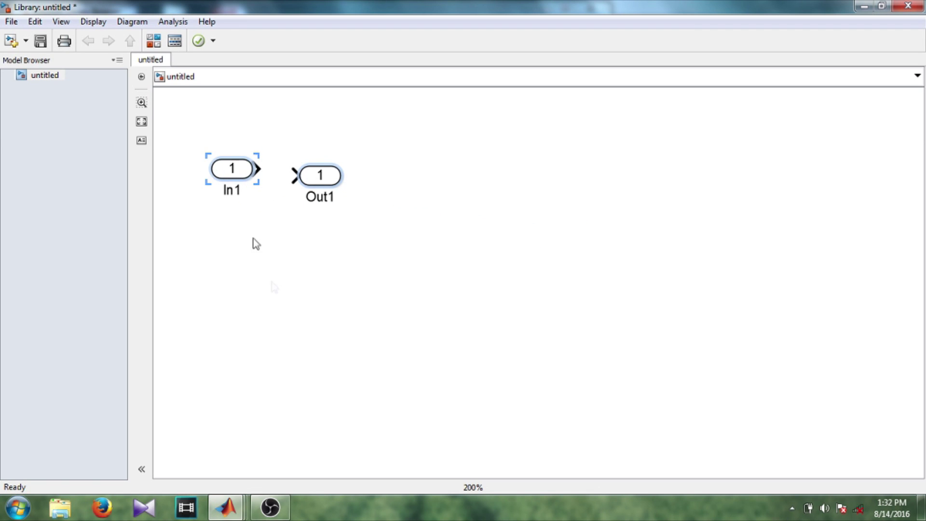
left_click(278, 292)
left_click_drag(318, 176, 338, 169)
left_click_drag(258, 169, 316, 168)
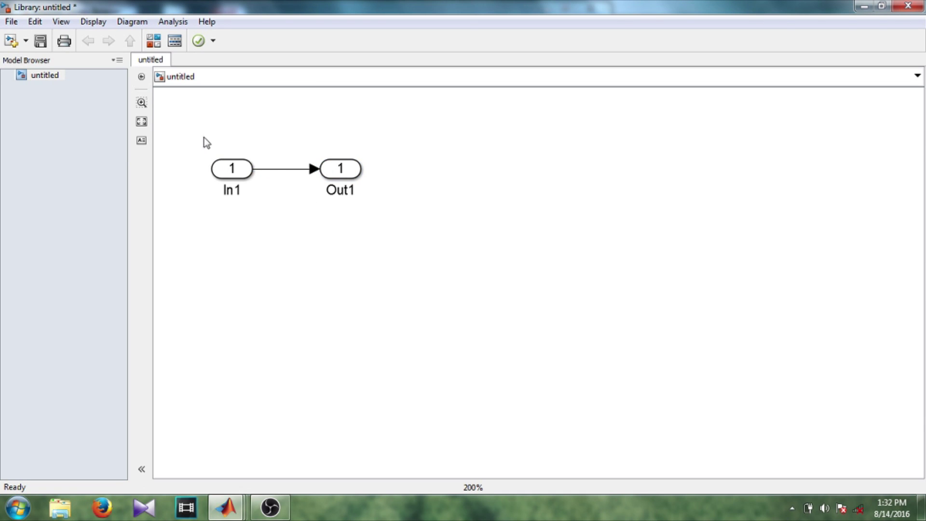
left_click_drag(203, 137, 364, 213)
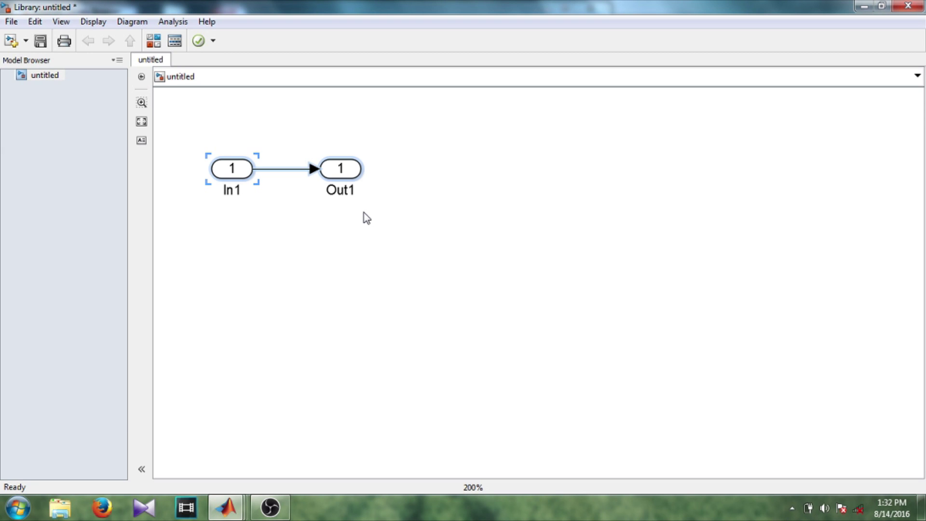
left_click(337, 173)
Create a Subsystem from the selected blocks and enlarge the new Subsystem block.
right_click(338, 173)
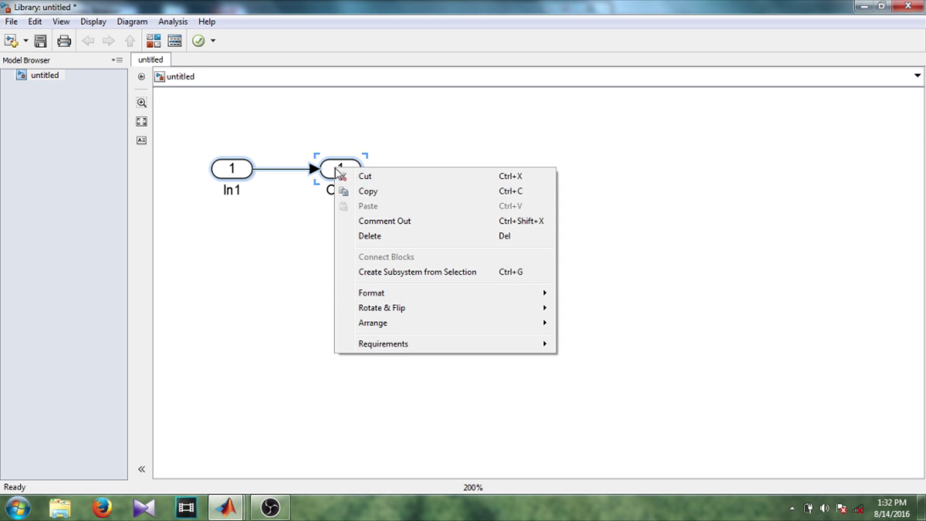
left_click(410, 272)
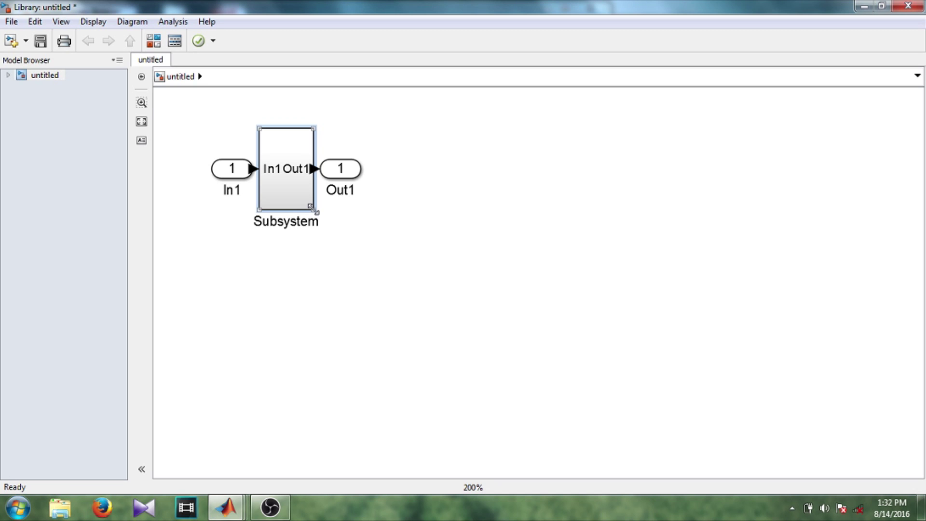
left_click_drag(312, 208, 331, 232)
Spread In1 and Out1 apart, enlarge the Subsystem block and straighten its wires.
left_click_drag(300, 190, 310, 213)
key("ctrl+z")
left_click_drag(339, 173, 434, 173)
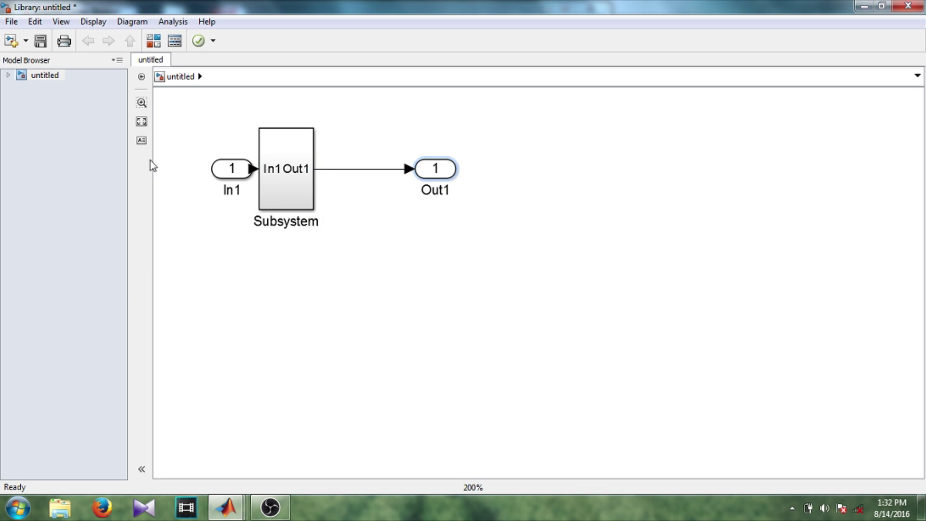
left_click_drag(235, 169, 187, 169)
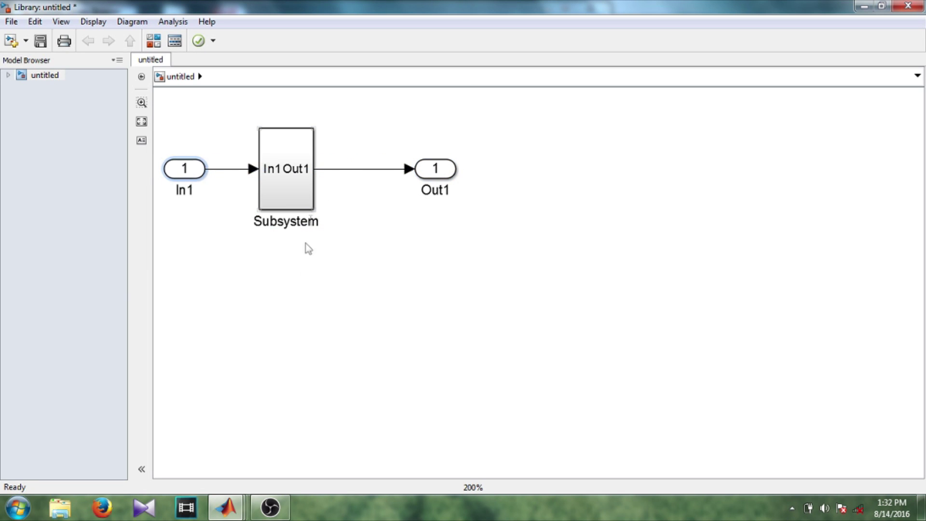
left_click(315, 208)
left_click_drag(313, 209, 343, 239)
left_click_drag(439, 173, 443, 192)
left_click_drag(187, 172, 188, 197)
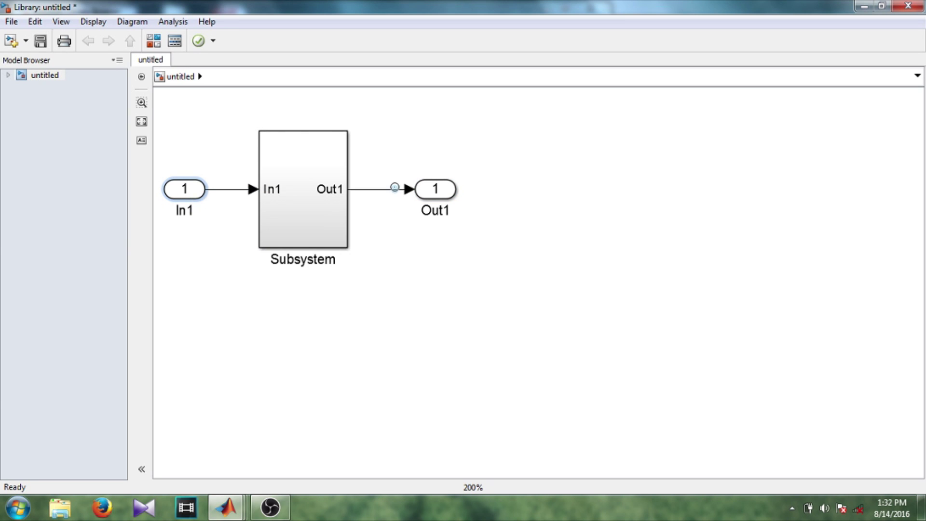
Delete the outer In1 and Out1 blocks and open the Subsystem's In1-to-Out1 interior.
left_click_drag(385, 153, 461, 234)
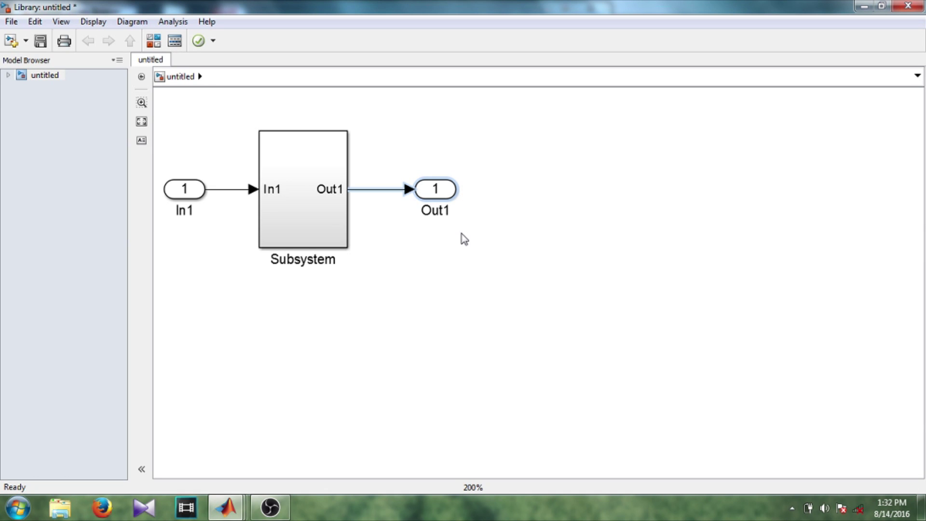
left_click(440, 193)
right_click(441, 193)
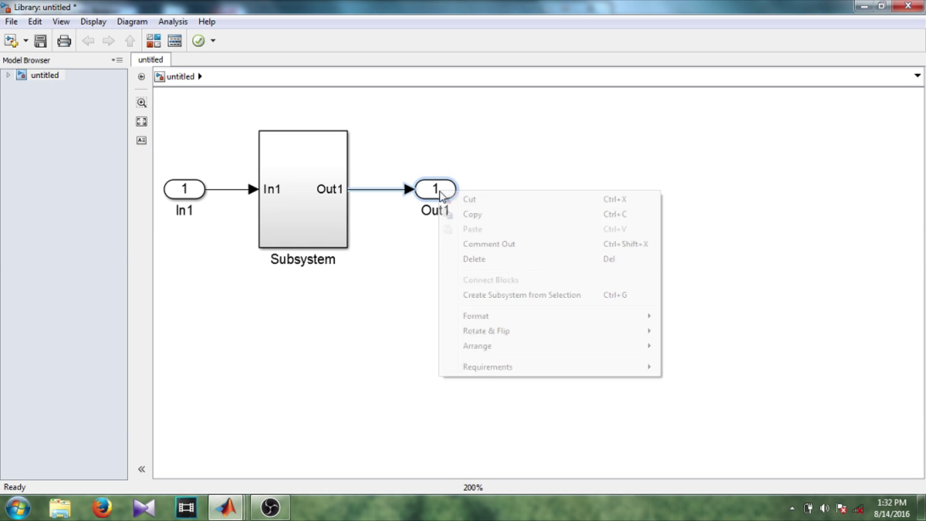
left_click(477, 259)
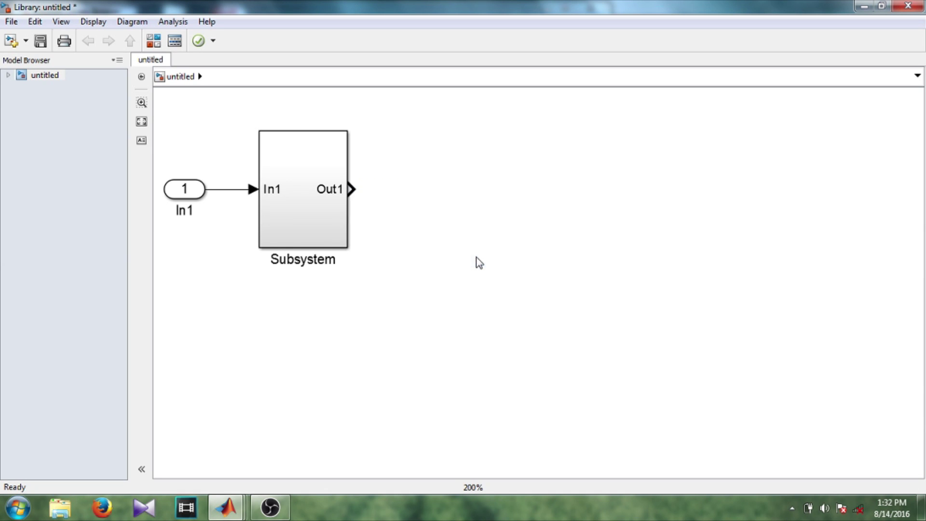
left_click_drag(160, 168, 235, 218)
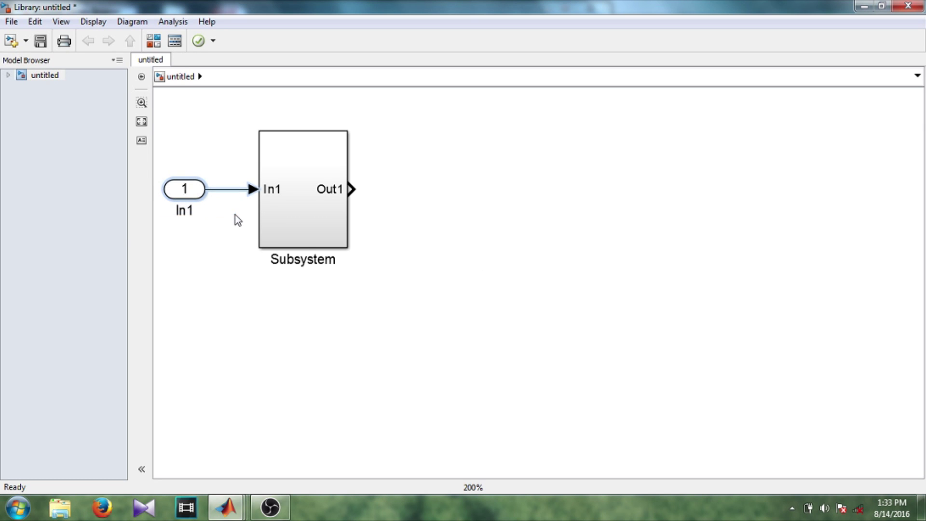
right_click(186, 192)
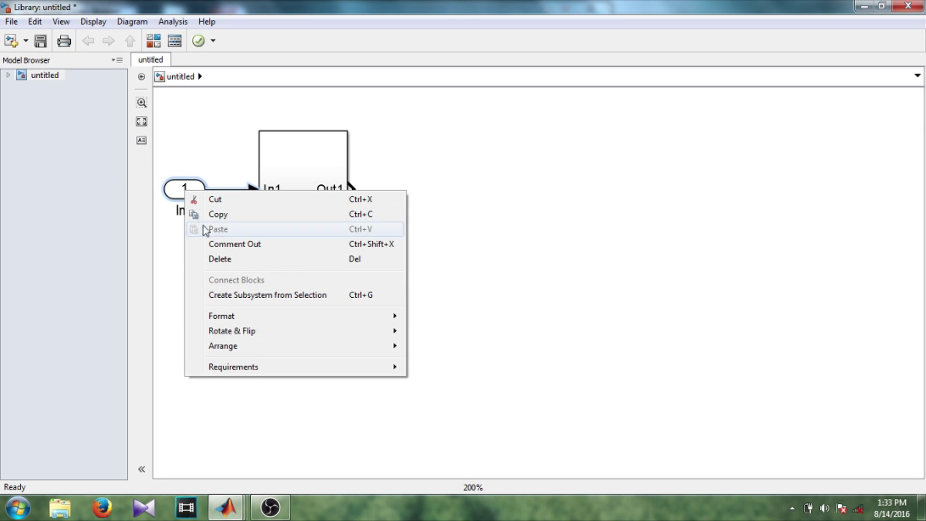
left_click(241, 265)
left_click(306, 196)
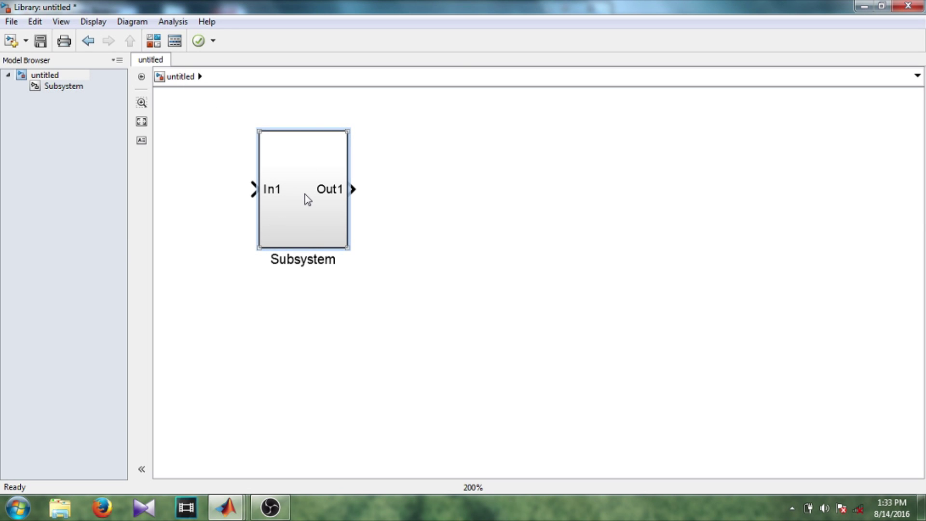
double_click(305, 195)
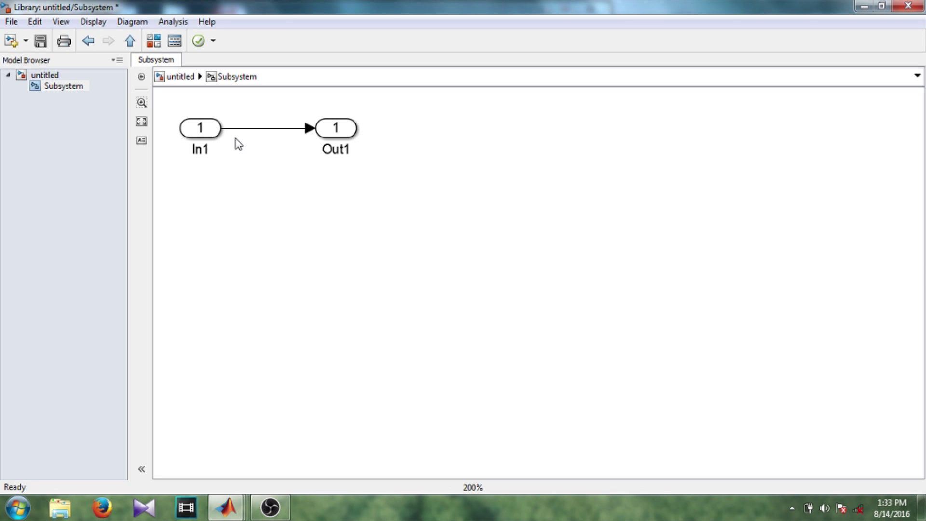
left_click(183, 79)
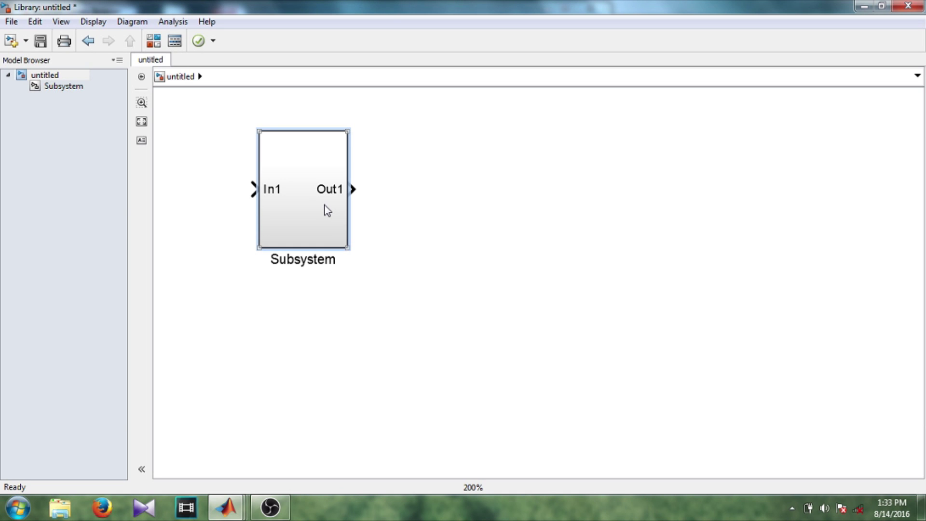
right_click(323, 192)
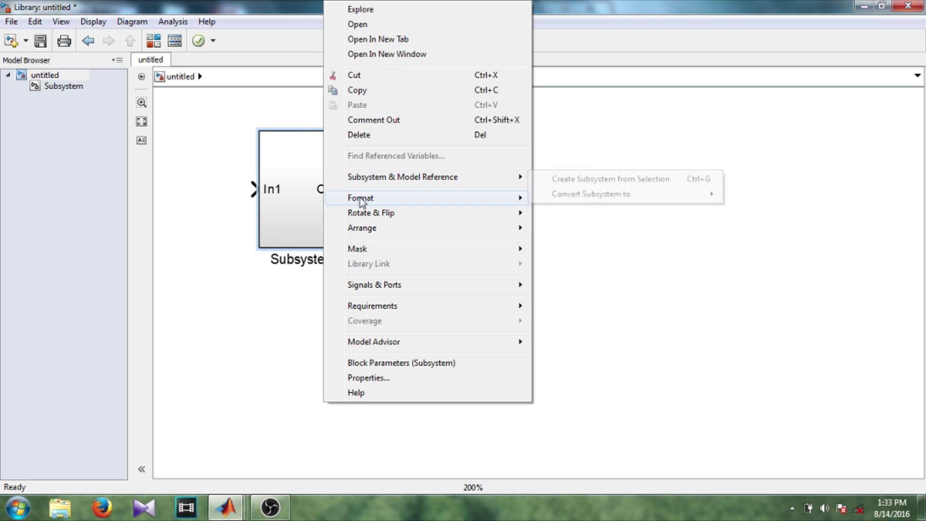
Set the Subsystem block's foreground colour to Cyan.
mouse_move(362, 201)
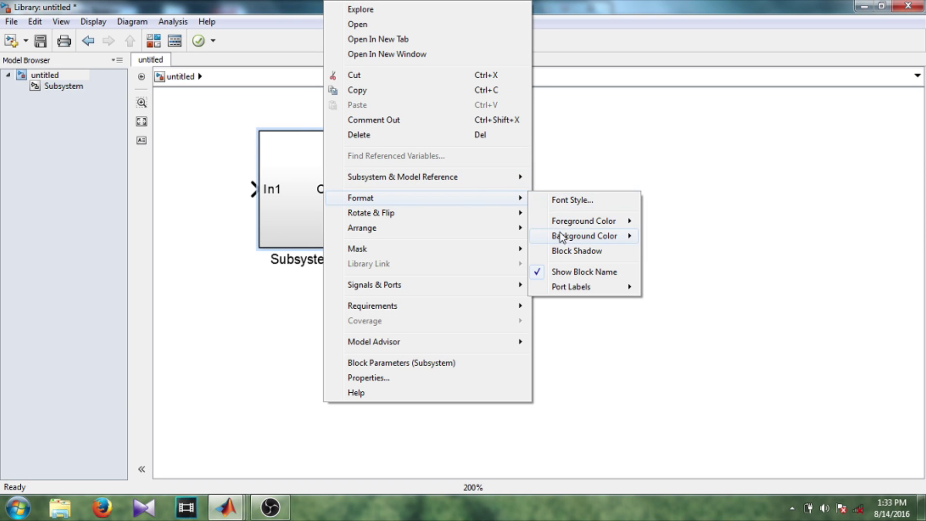
mouse_move(581, 222)
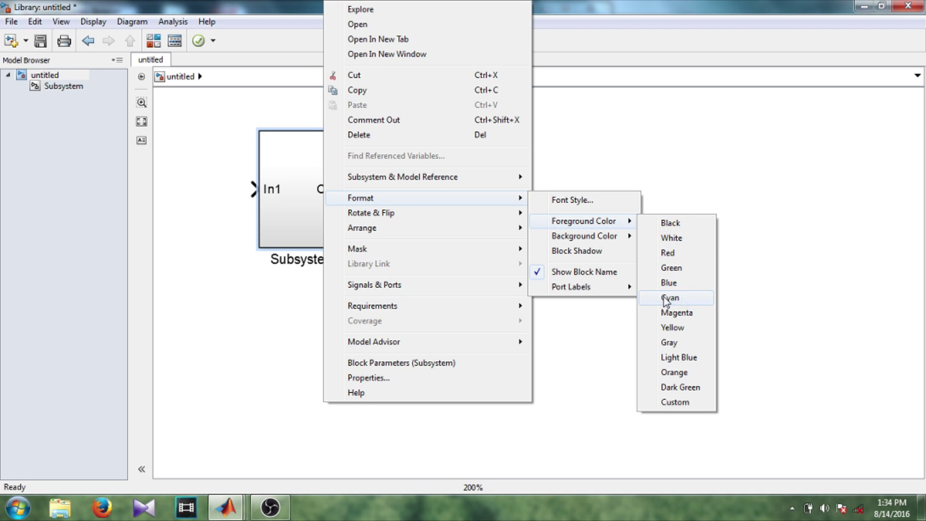
left_click(684, 303)
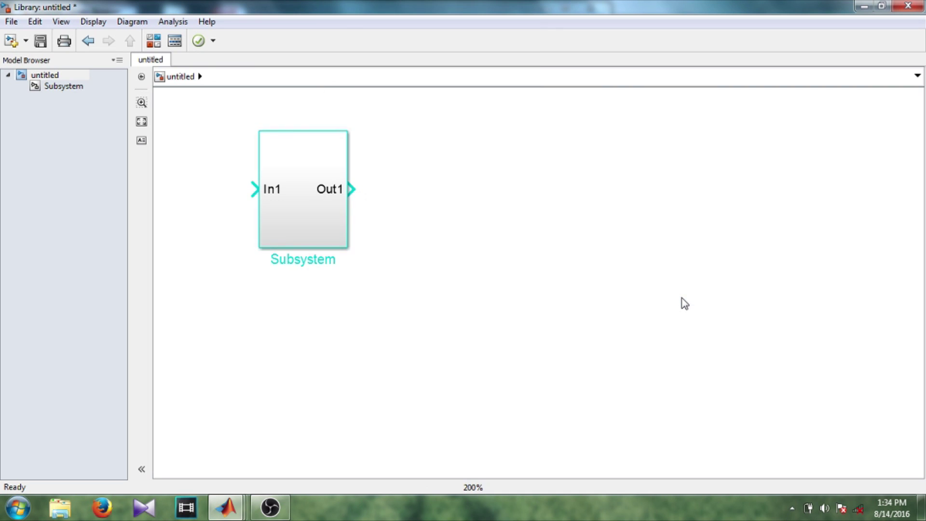
left_click(309, 192)
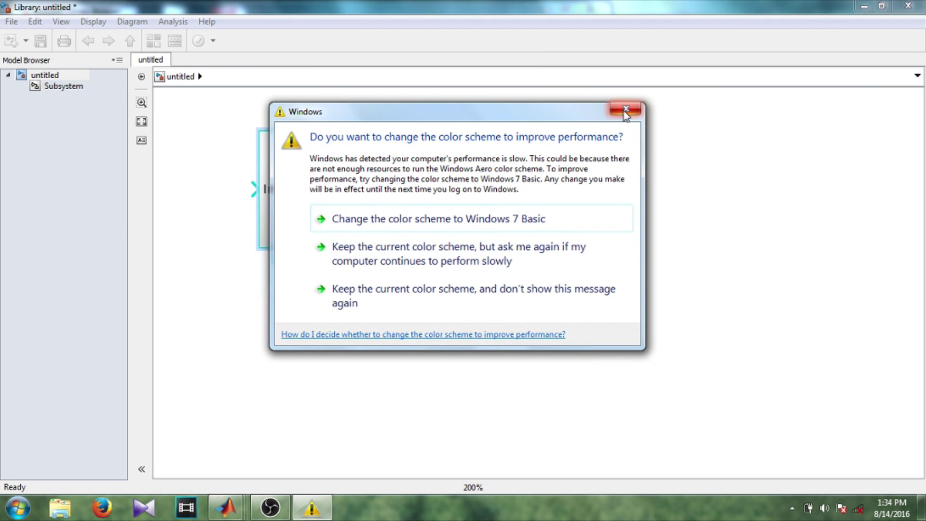
left_click(624, 111)
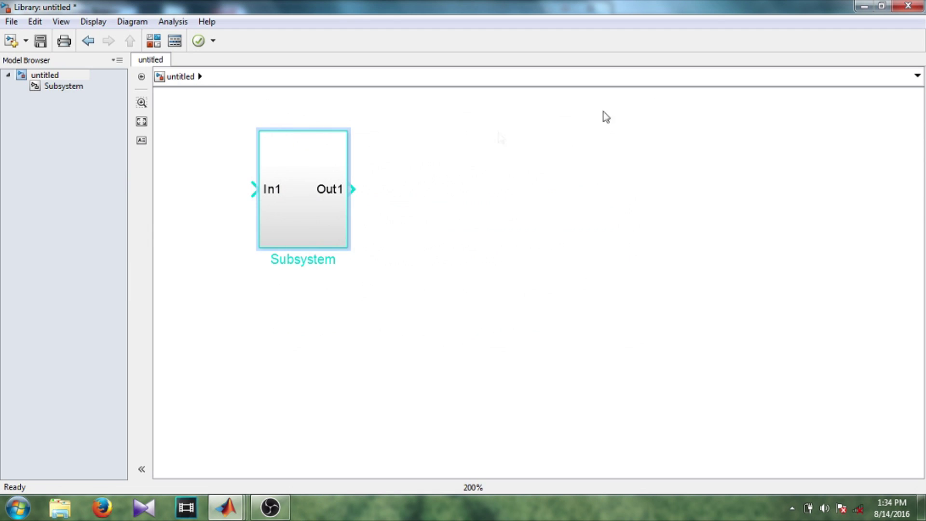
Give the Subsystem block a Gray background colour.
right_click(314, 187)
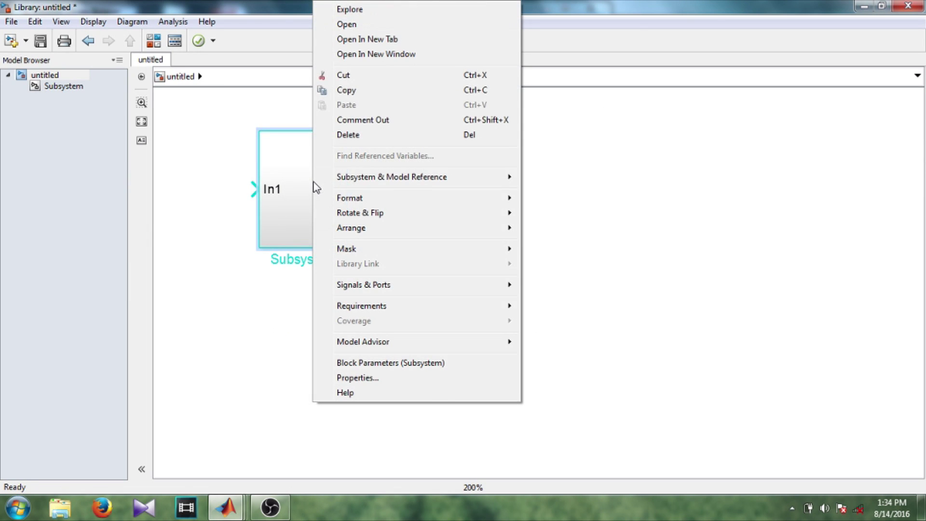
mouse_move(411, 201)
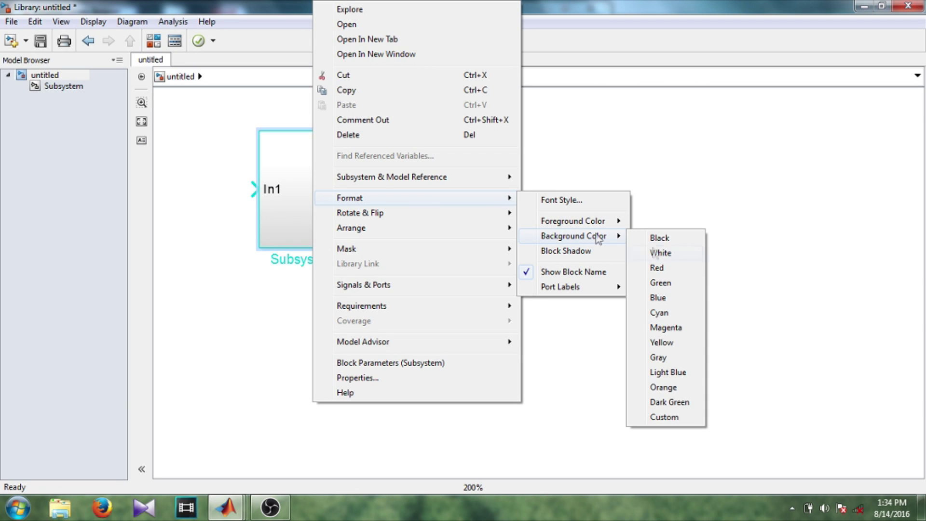
left_click(662, 364)
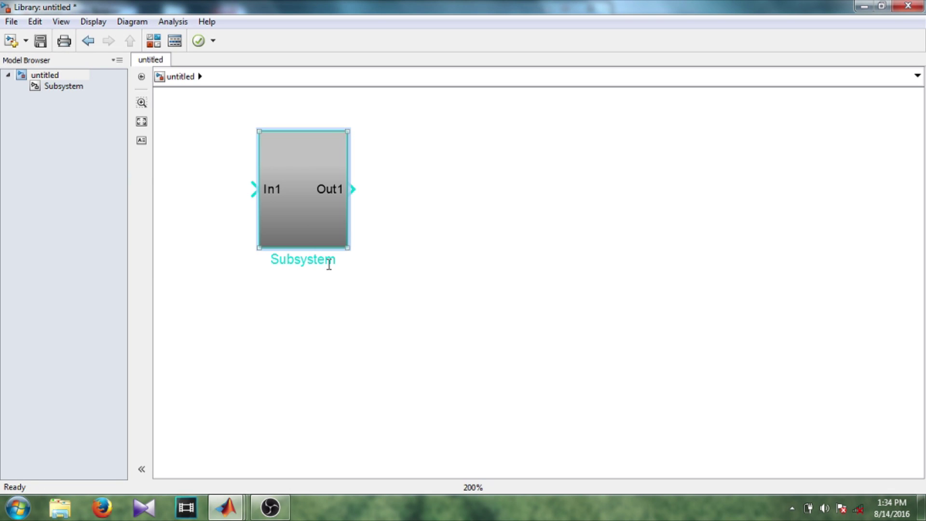
Create a mask for the Subsystem with Ctrl+M and review its Parameters and Initialization pages.
right_click(303, 181)
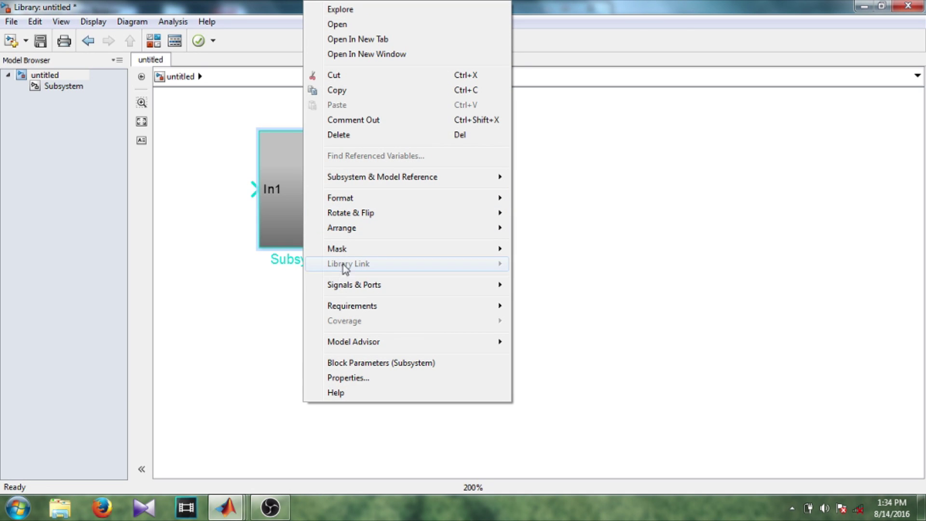
mouse_move(362, 256)
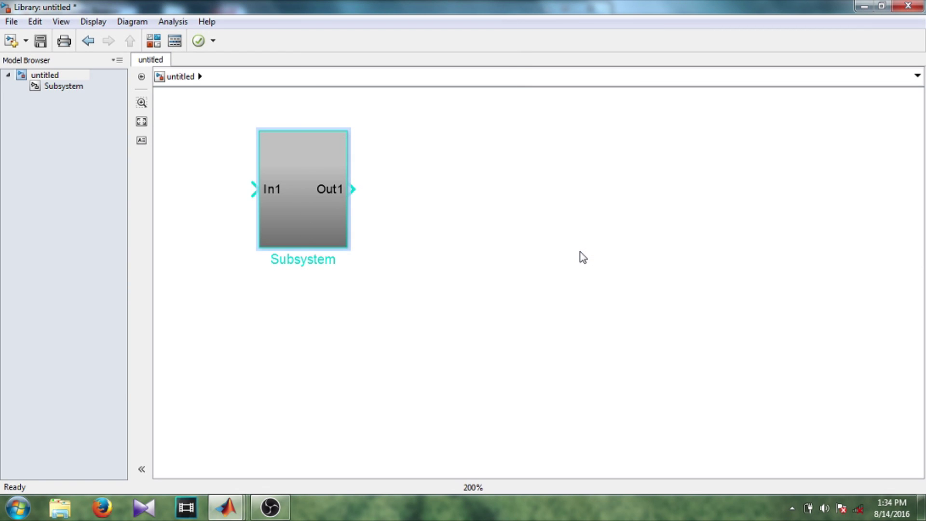
key("ctrl+m")
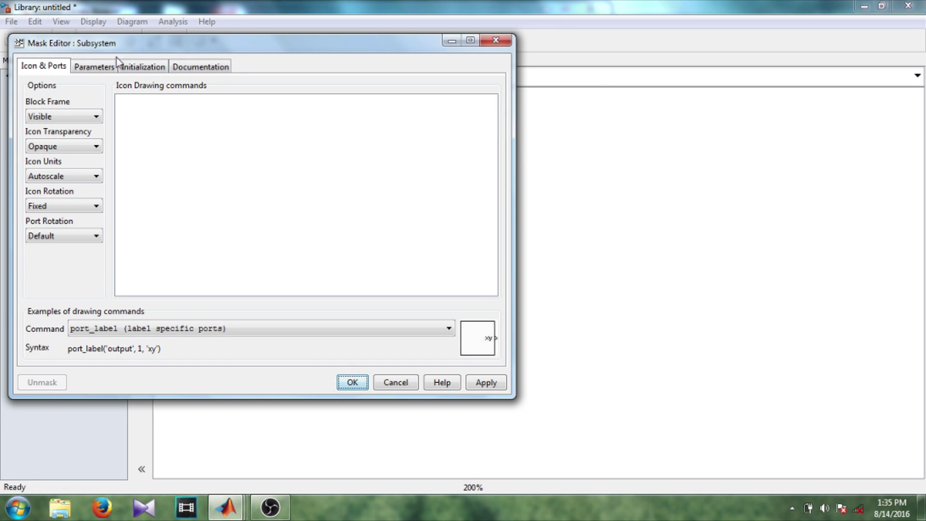
left_click(172, 147)
left_click(103, 70)
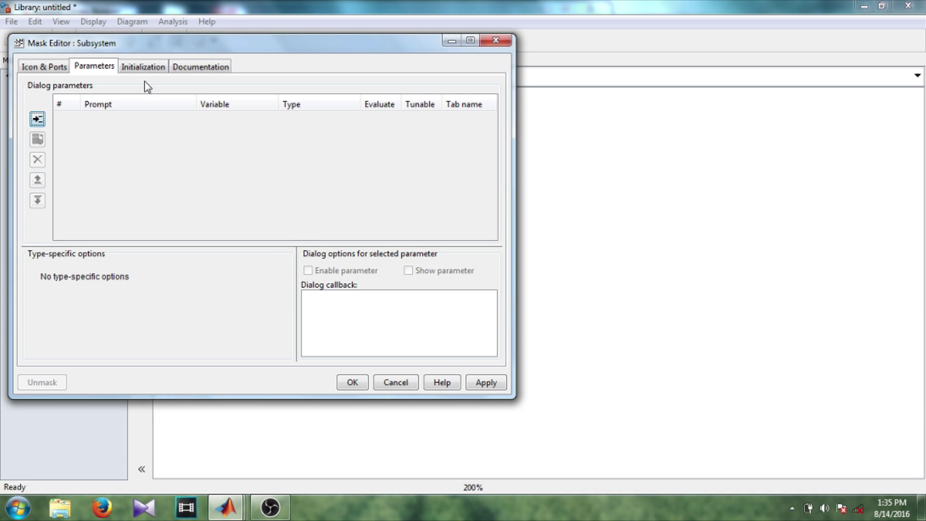
left_click(157, 71)
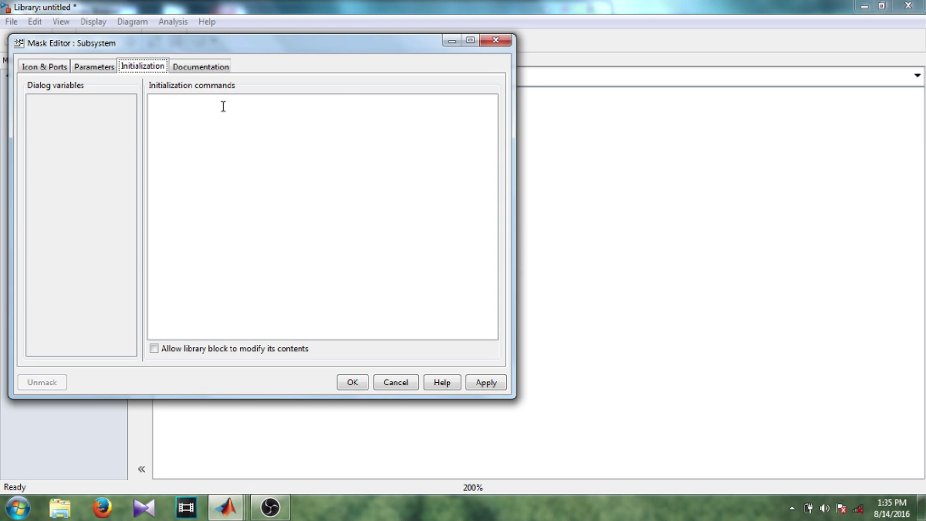
Enter 'abc' as Mask help on the Documentation page, apply and open the block's parameters.
left_click(217, 121)
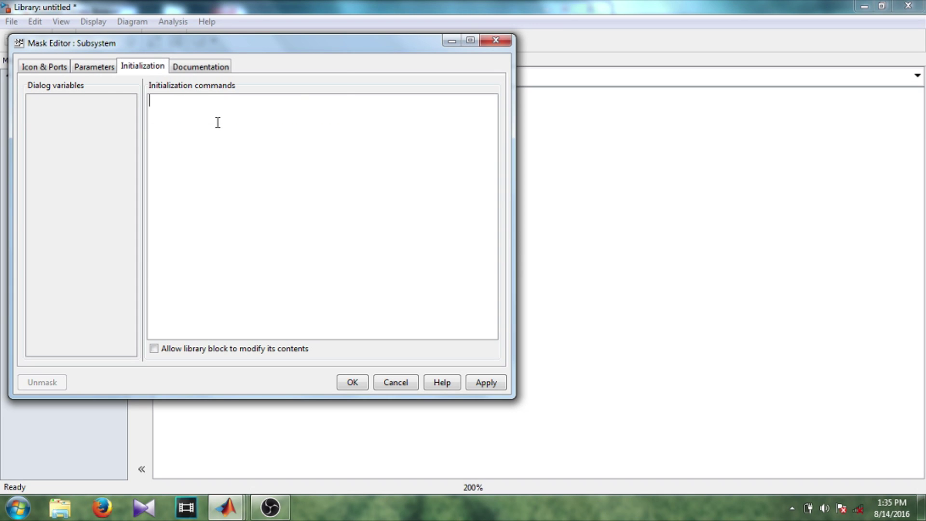
left_click(213, 71)
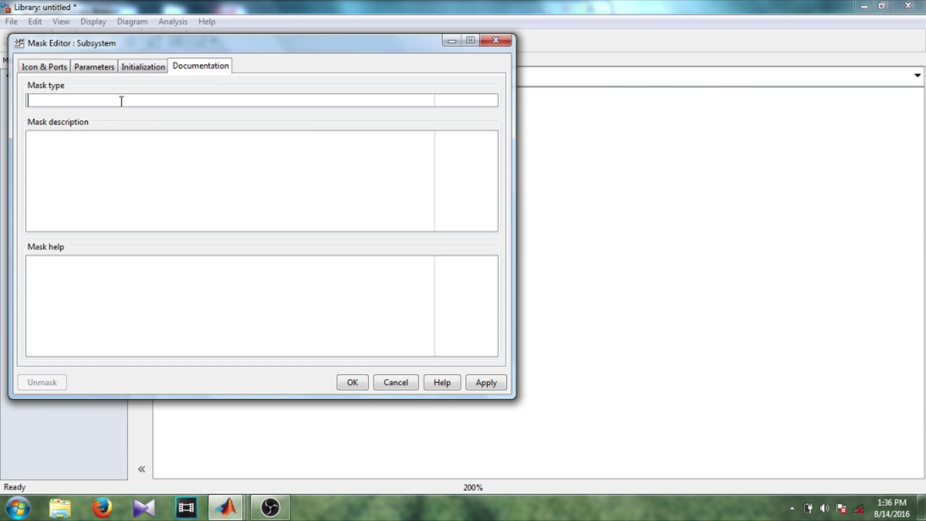
left_click(110, 166)
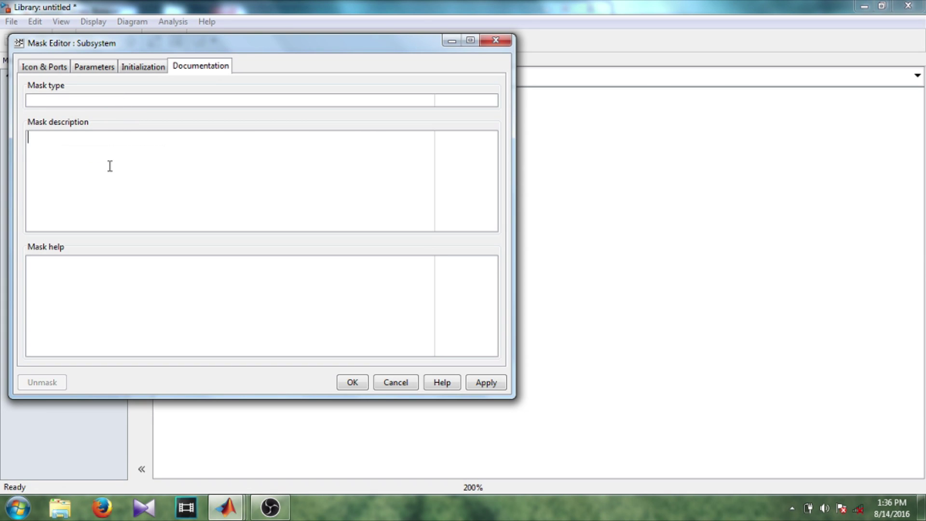
left_click(83, 287)
type("abc")
left_click(492, 386)
left_click(355, 387)
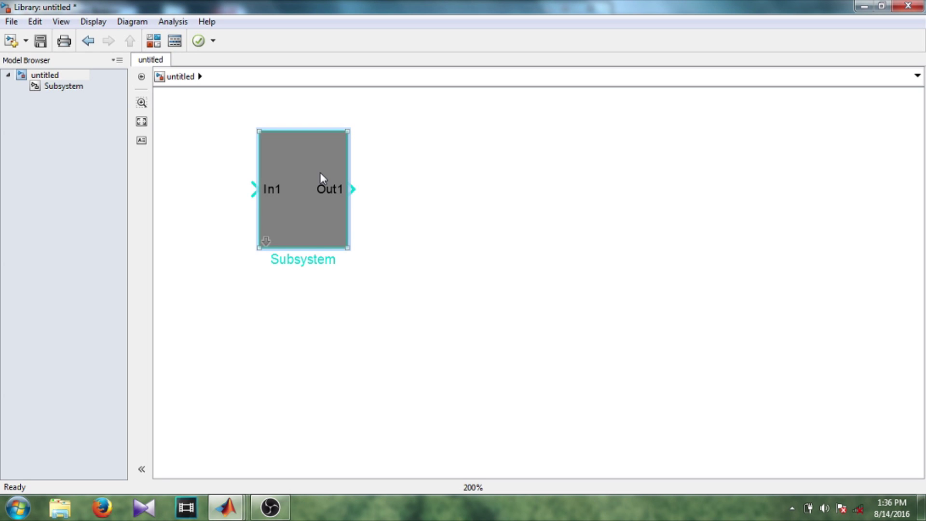
double_click(320, 174)
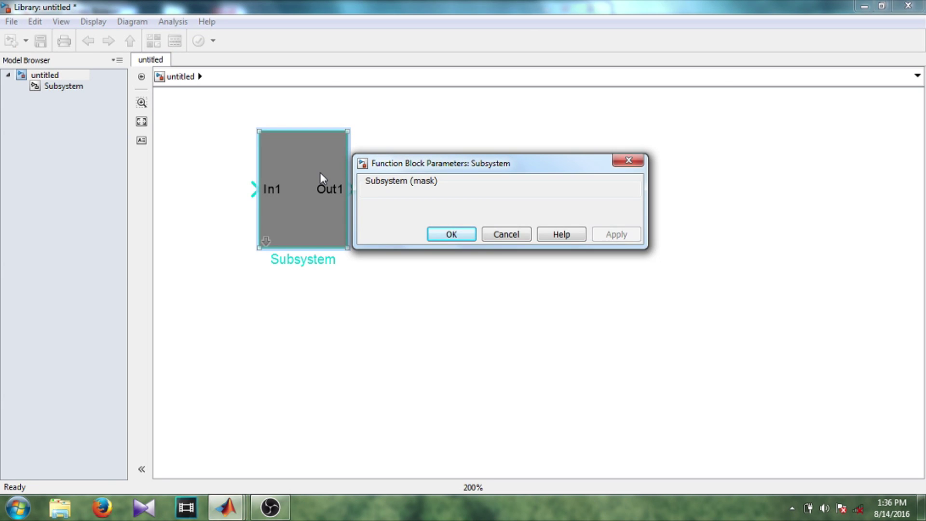
left_click(554, 235)
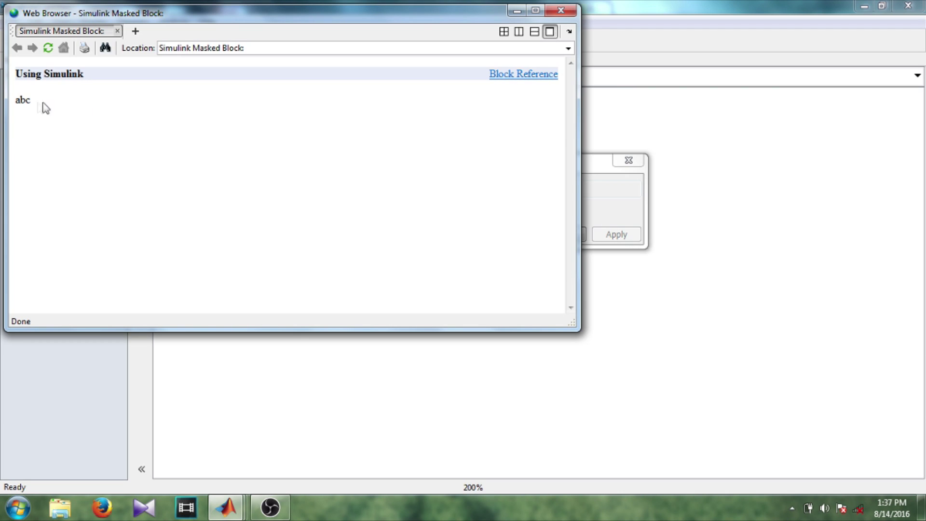
left_click(570, 10)
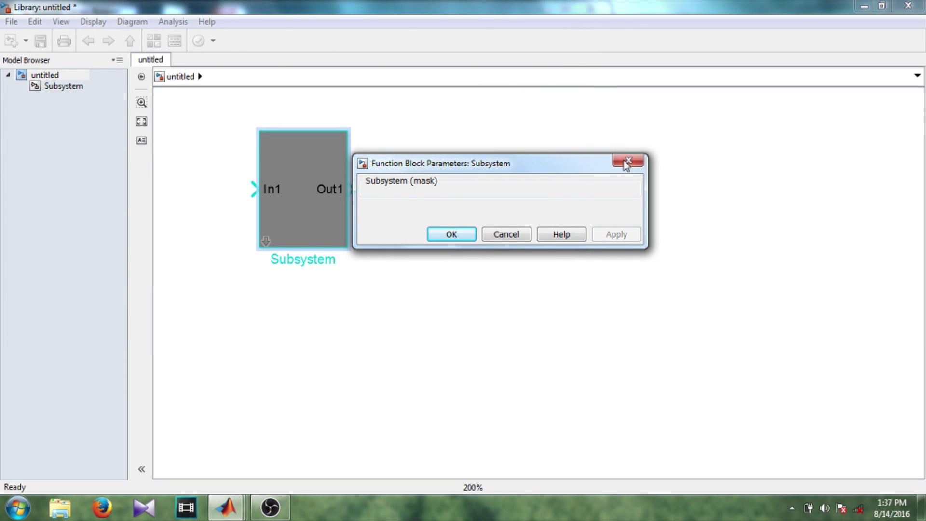
left_click(625, 160)
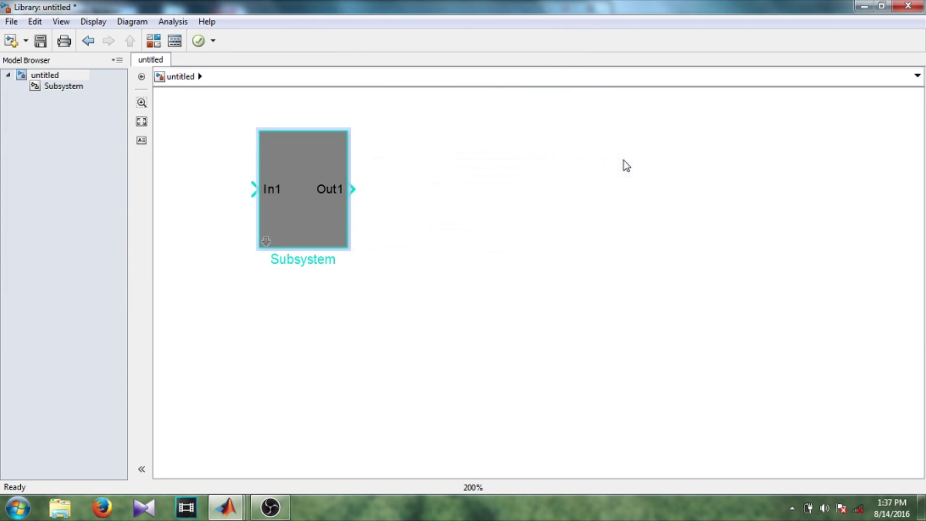
Set the mask icon drawing command to disp('my_block') and apply it.
right_click(287, 161)
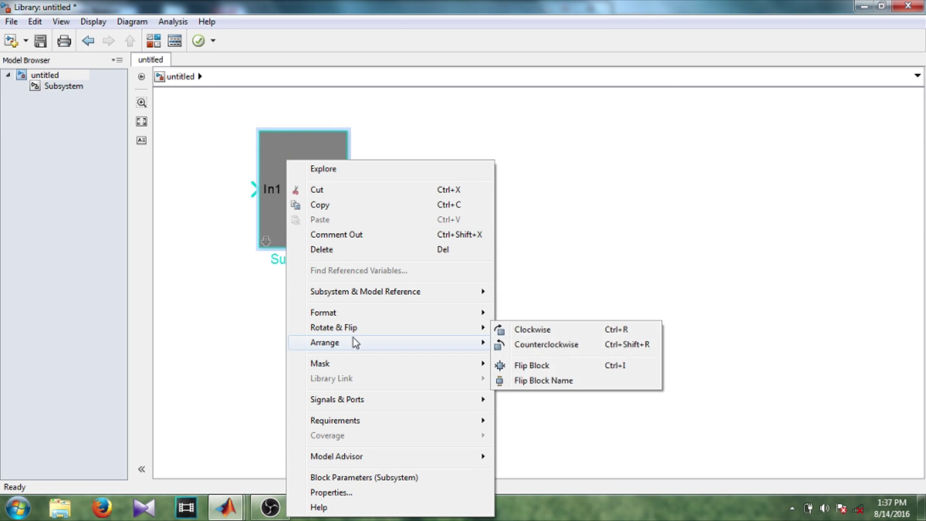
mouse_move(357, 365)
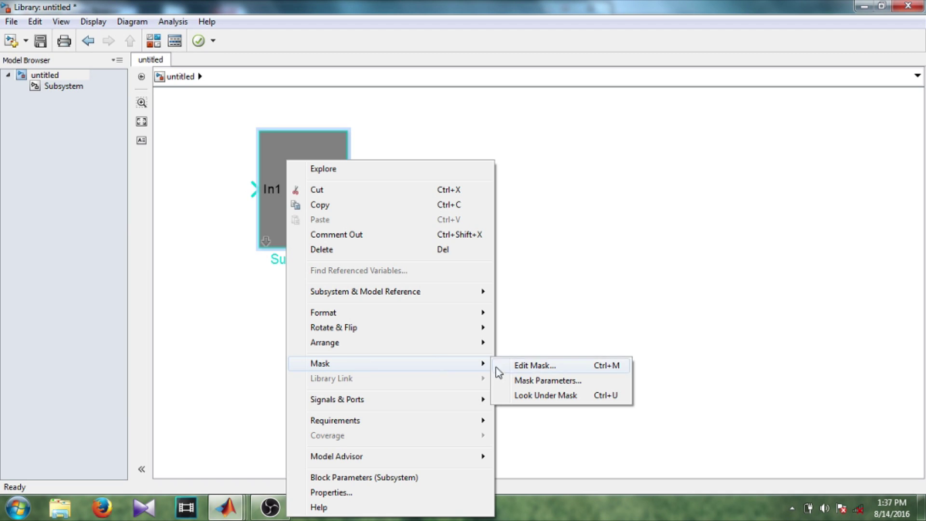
left_click(552, 368)
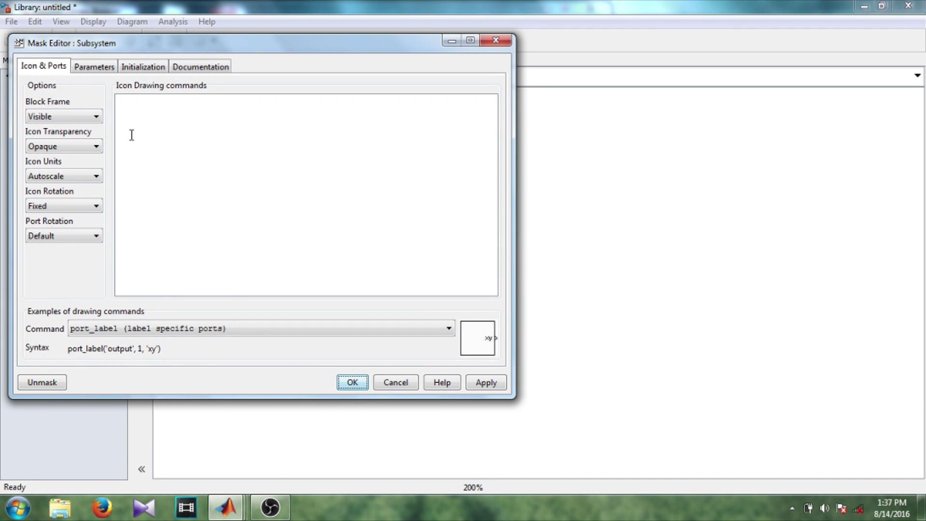
left_click(140, 122)
type("p")
key("BackSpace")
type("disp();")
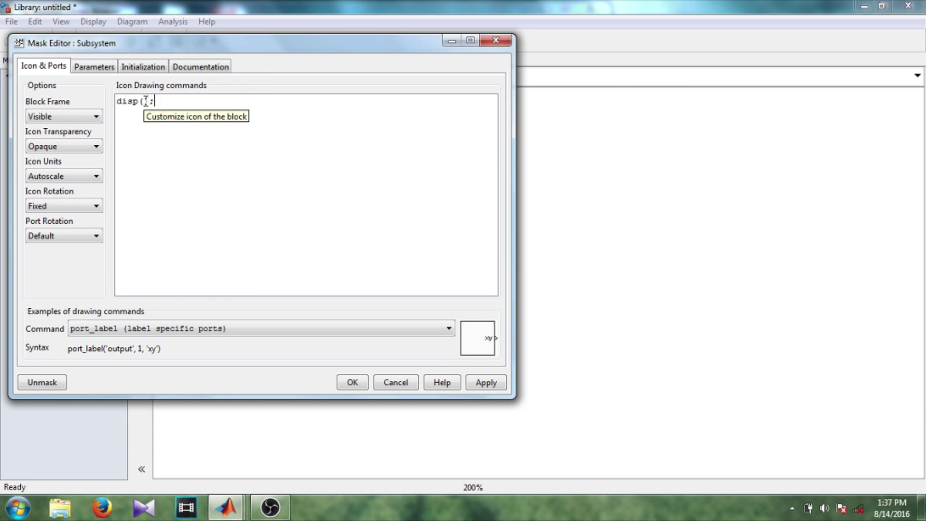
left_click(145, 101)
type("''")
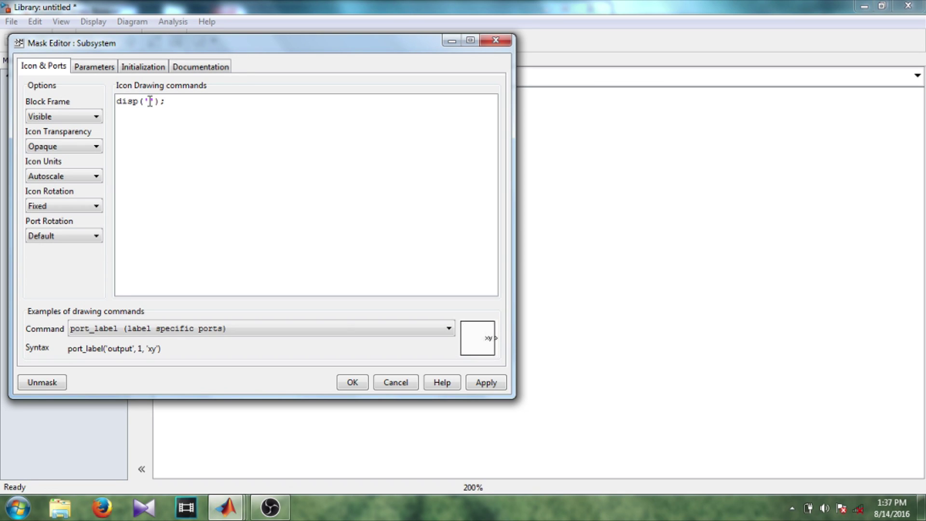
type("my_block")
left_click(488, 383)
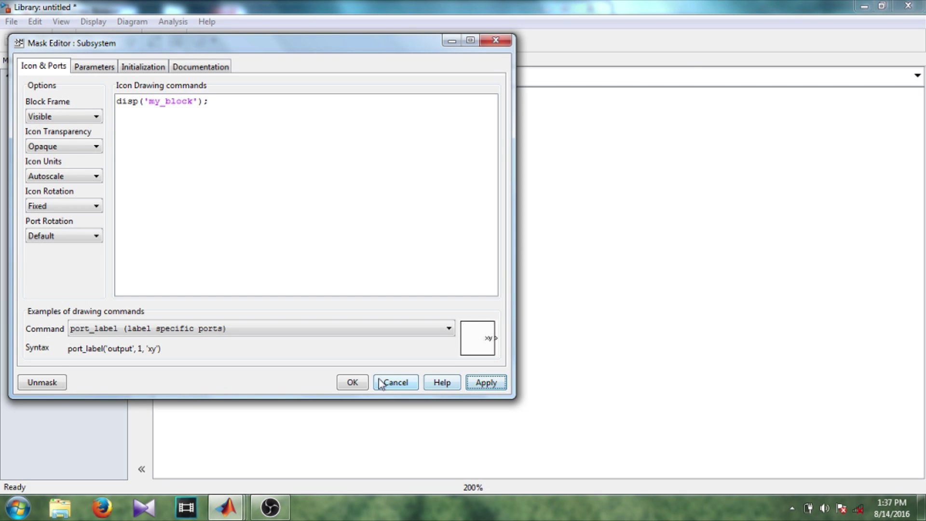
left_click(353, 382)
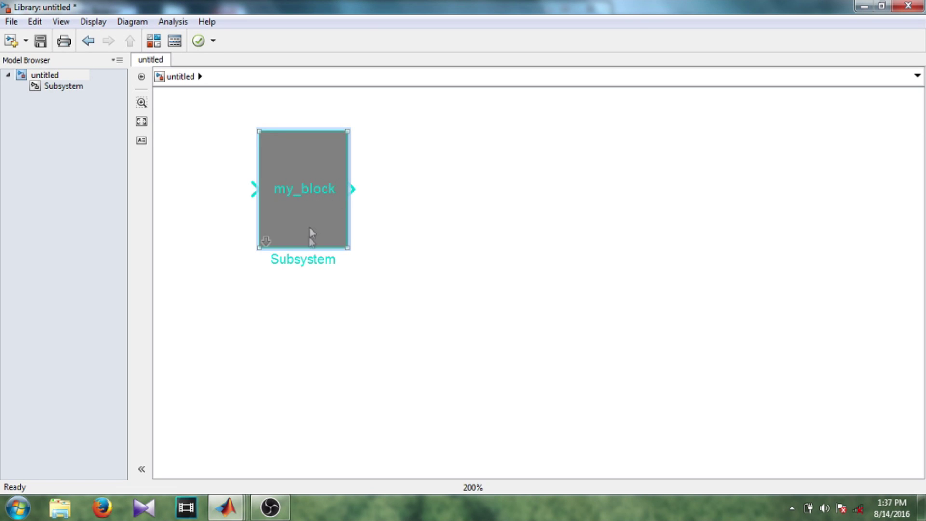
Rename the block from Subsystem to my_block.
left_click(336, 262)
key("BackSpace")
key("BackSpace")
key("BackSpace")
key("BackSpace")
key("BackSpace")
key("BackSpace")
key("BackSpace")
key("BackSpace")
key("BackSpace")
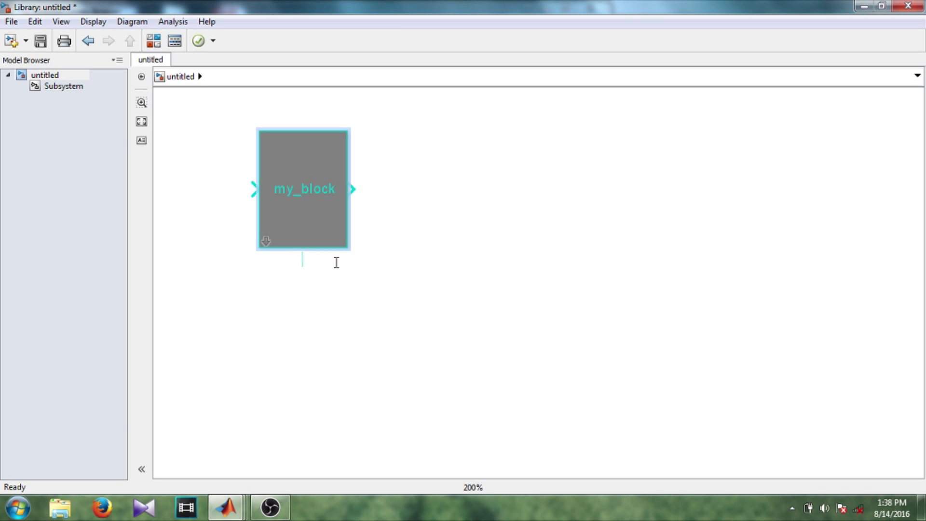
type("my_block")
left_click(322, 247)
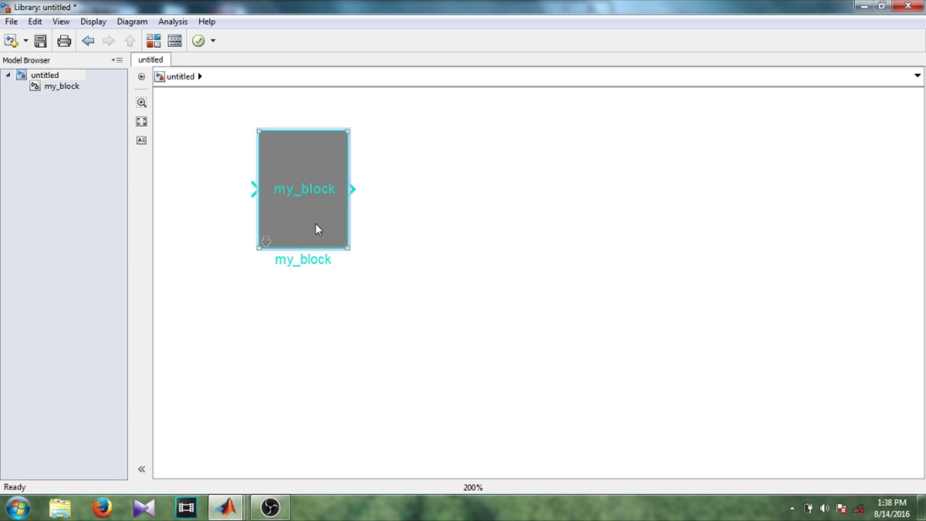
Open my_block's mask editor and paste two port_label example commands into the icon drawing commands.
right_click(315, 224)
mouse_move(351, 209)
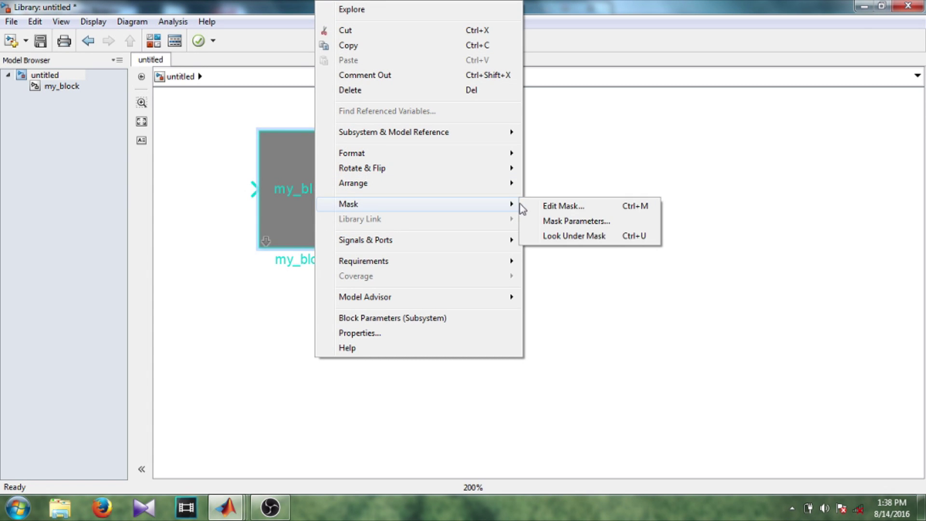
left_click(547, 206)
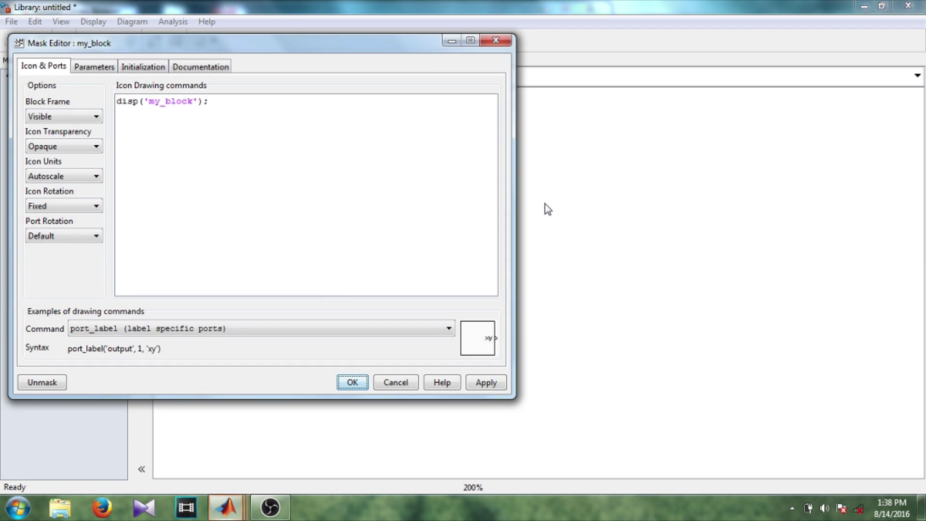
left_click(241, 105)
key("Return")
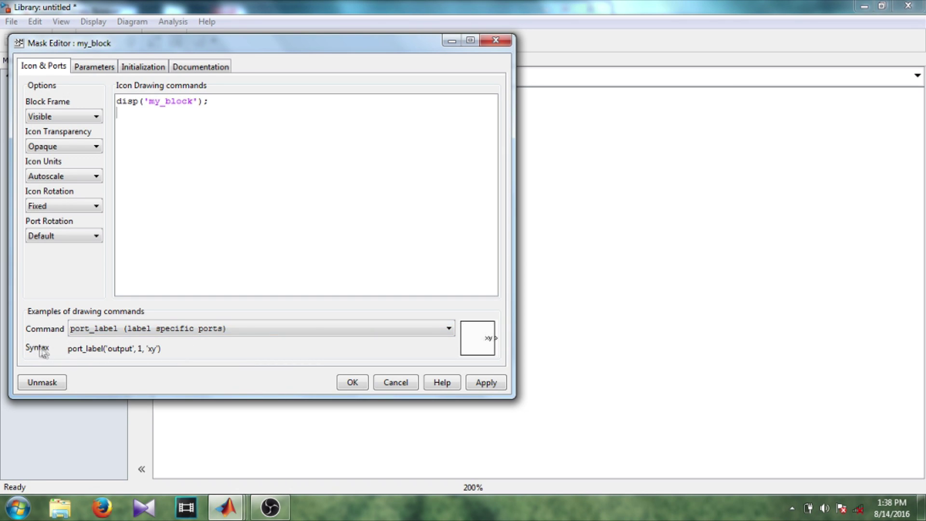
left_click_drag(161, 350, 69, 353)
key("ctrl+c")
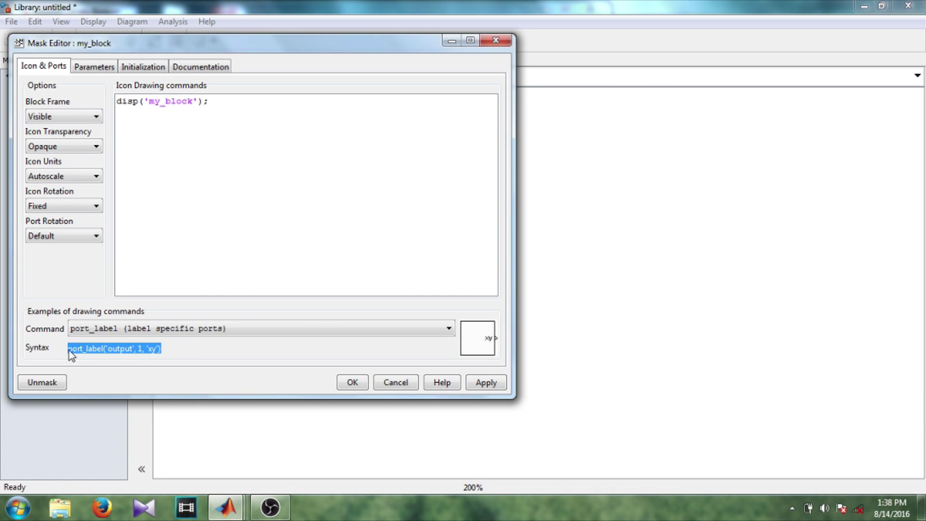
left_click(250, 100)
key("Return")
key("ctrl+v")
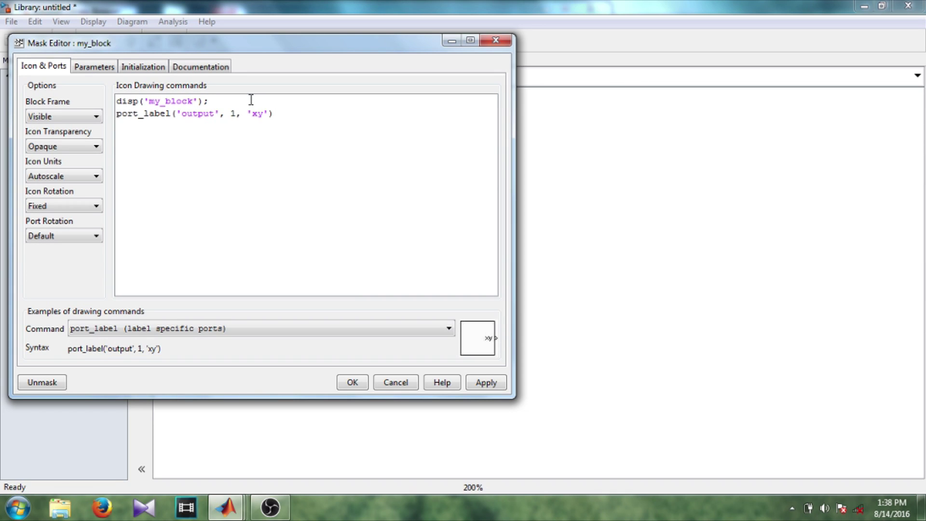
key("Return")
key("ctrl+v")
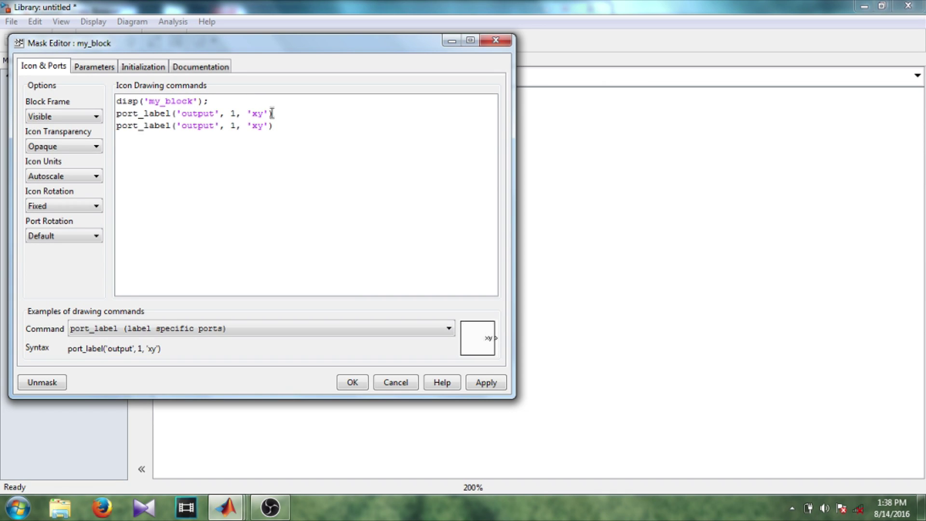
Edit the lines into port_label('input',1,'signal'); and port_label('output',1,'out');.
left_click(273, 113)
type(";")
left_click(274, 125)
type(";")
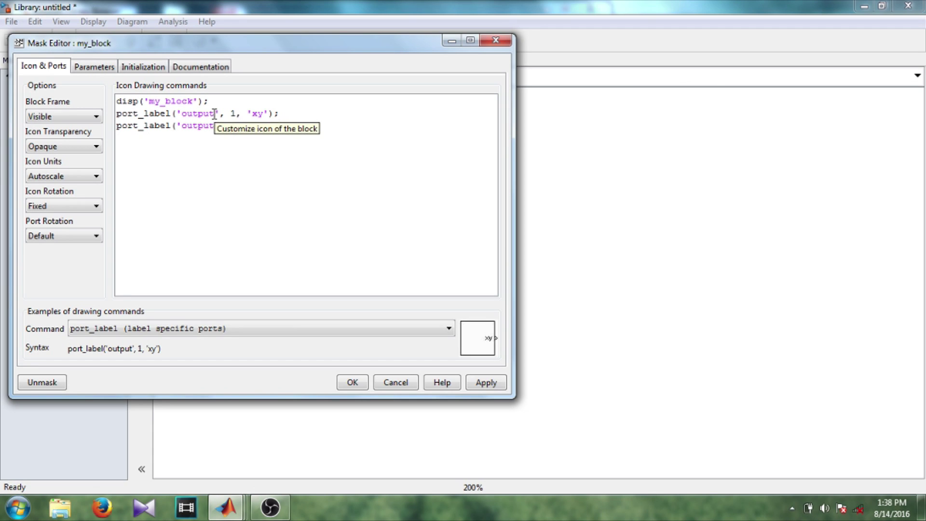
left_click_drag(215, 114, 183, 116)
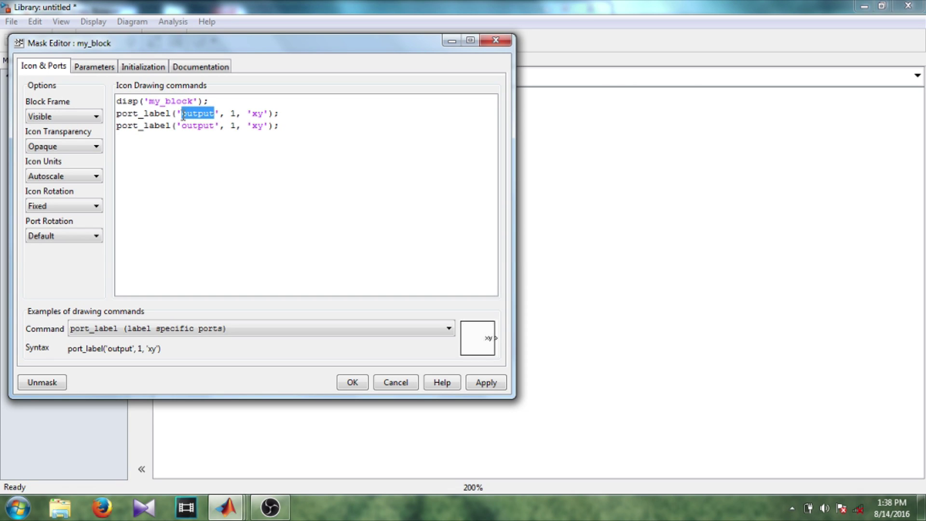
type("input")
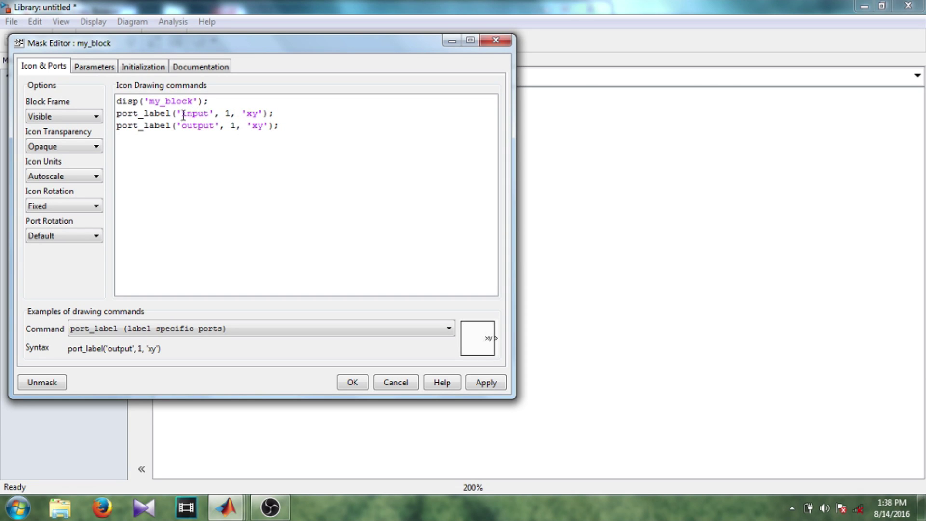
double_click(252, 114)
key("BackSpace")
type("signal")
left_click(264, 126)
key("BackSpace")
key("BackSpace")
type("out")
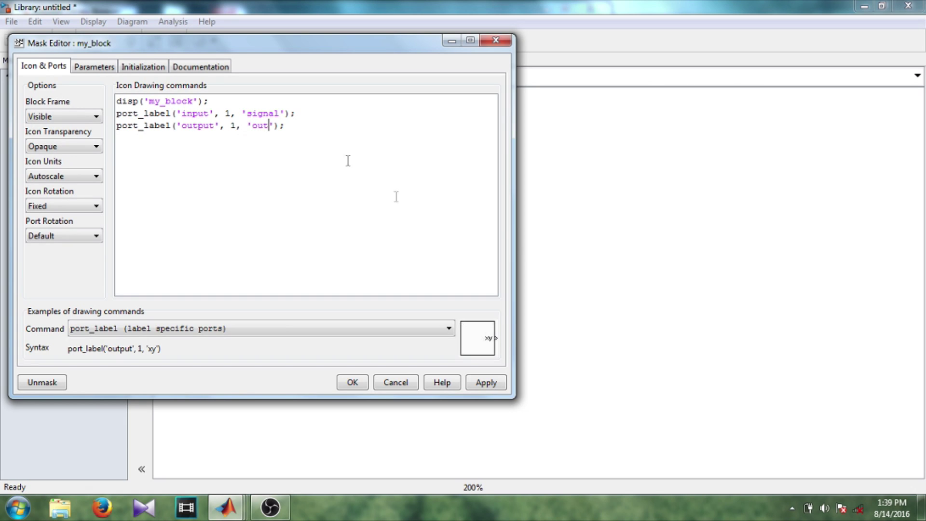
Apply the new port labels and widen my_block so 'signal' and 'out' separate.
left_click(488, 382)
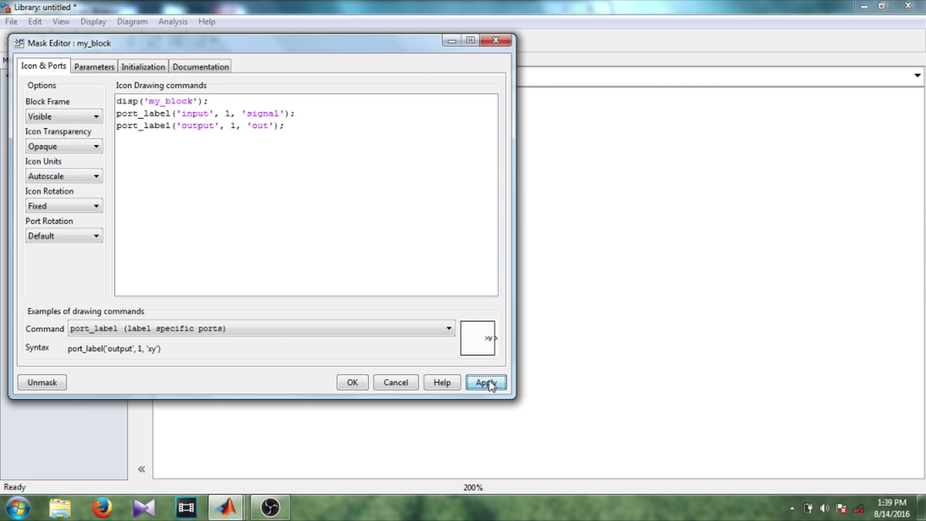
left_click(361, 383)
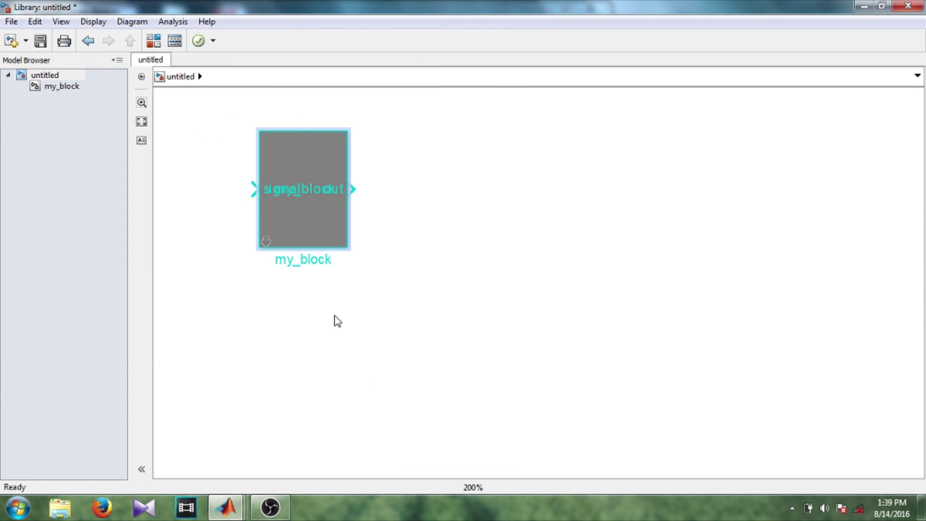
left_click_drag(347, 246, 463, 260)
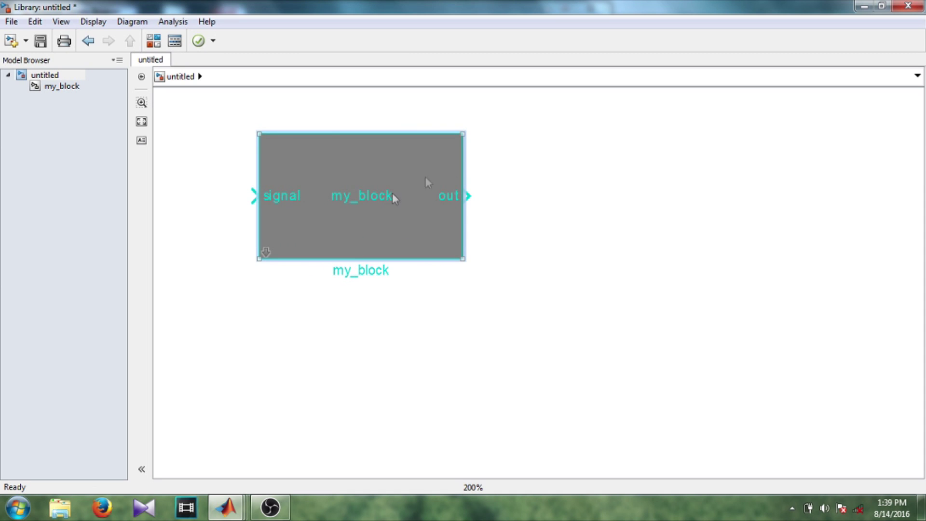
left_click(317, 207)
Save the library as lib_5 in the Hp_2 folder, minimize it, and create a new blank model.
left_click(14, 23)
left_click(30, 105)
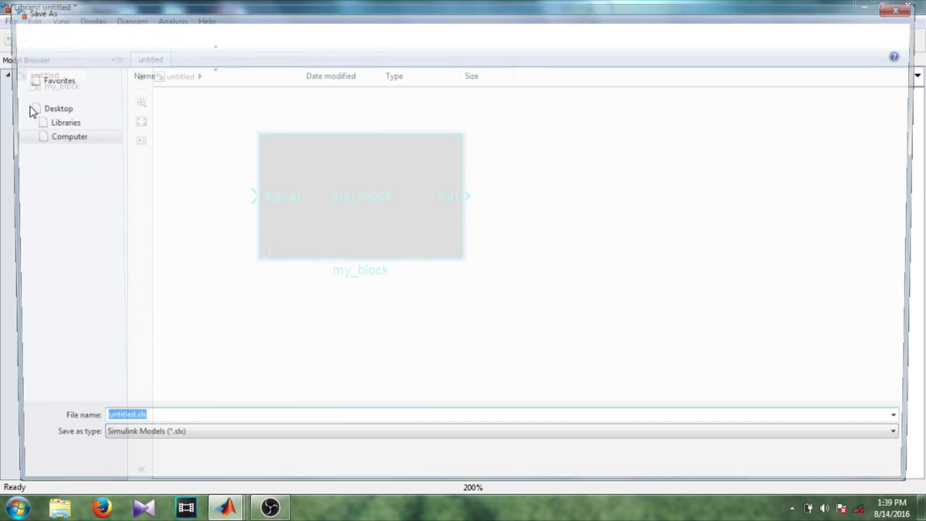
type("li")
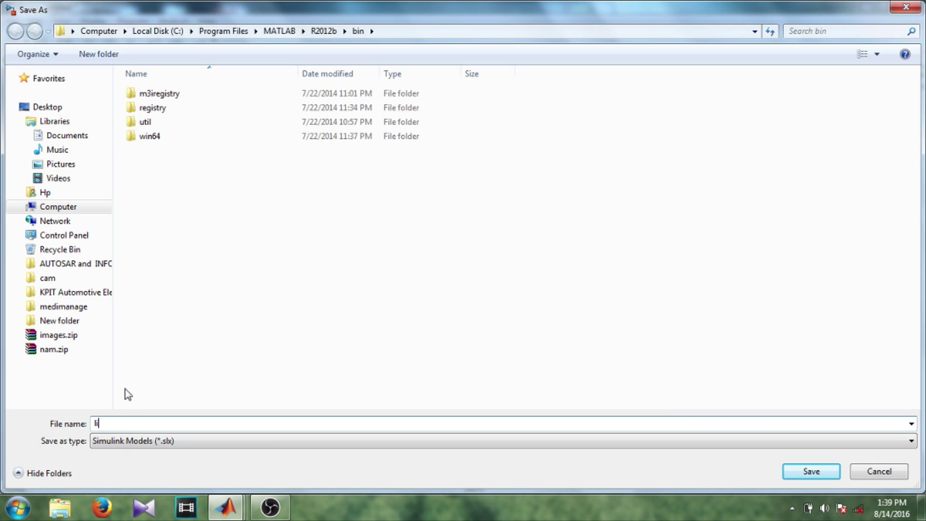
type("b_5")
left_click(825, 475)
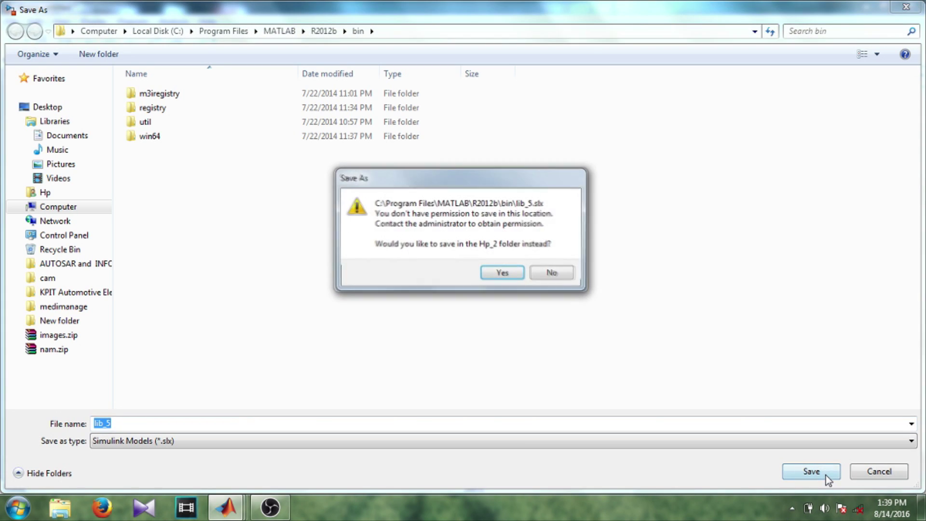
key("Return")
left_click(825, 476)
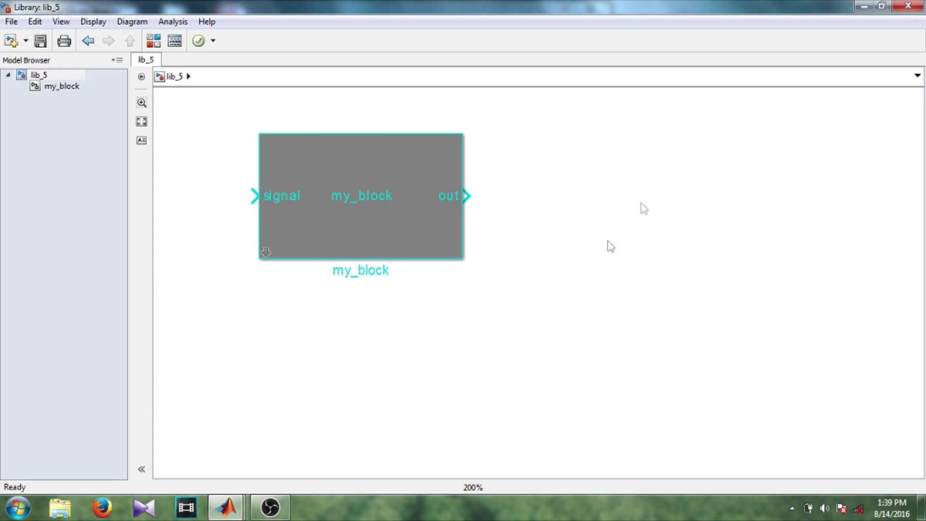
left_click(862, 7)
left_click(30, 46)
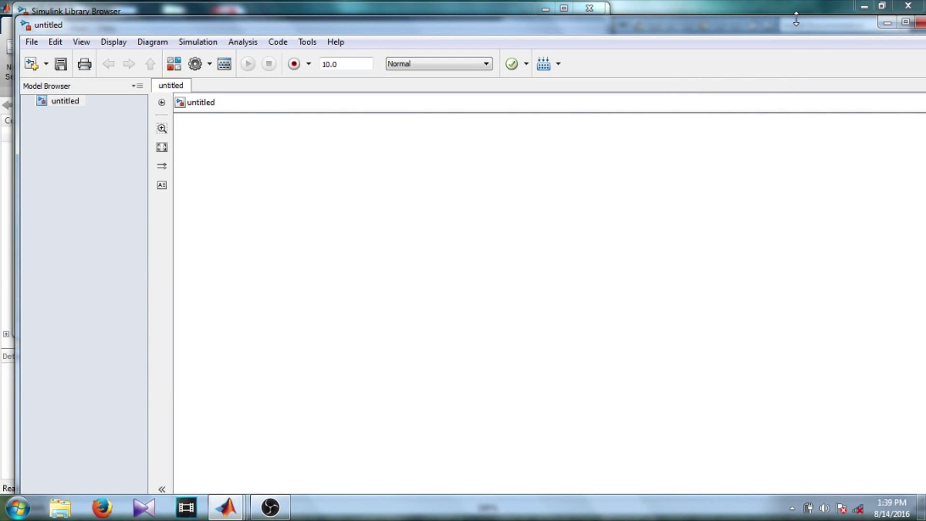
Drag a linked my_block from the lib_5 library window into the untitled model.
left_click_drag(796, 19, 796, 251)
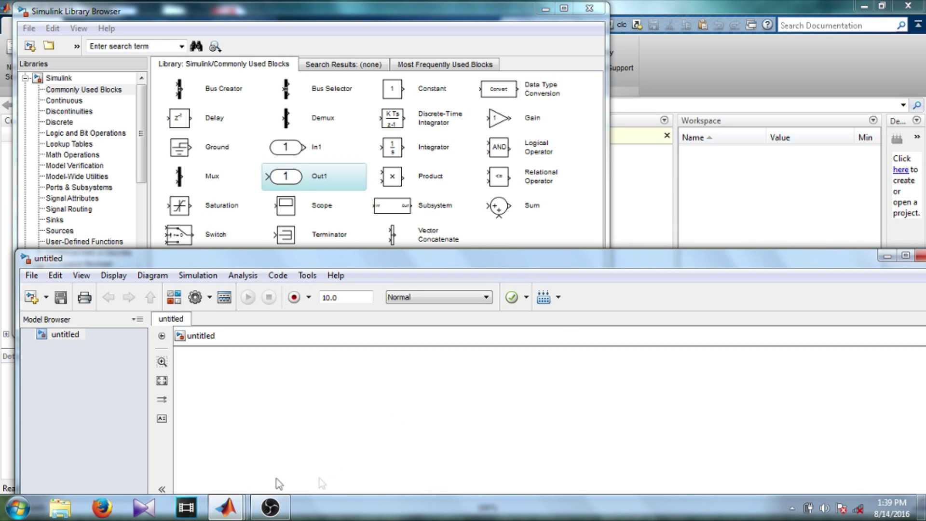
left_click(225, 506)
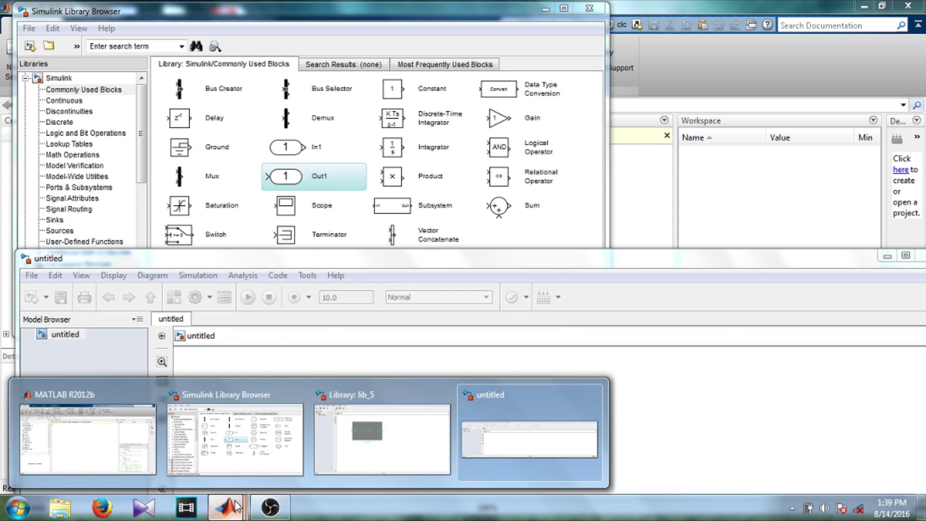
left_click(377, 437)
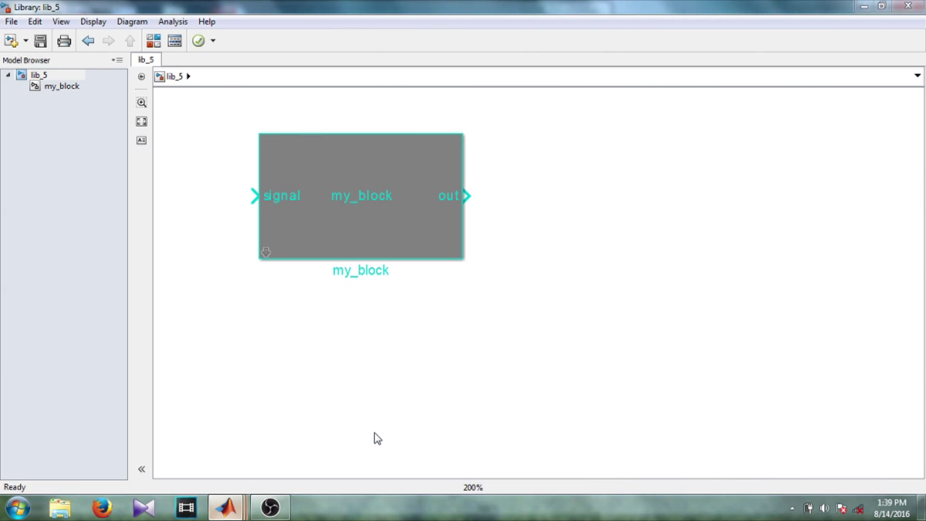
left_click(879, 6)
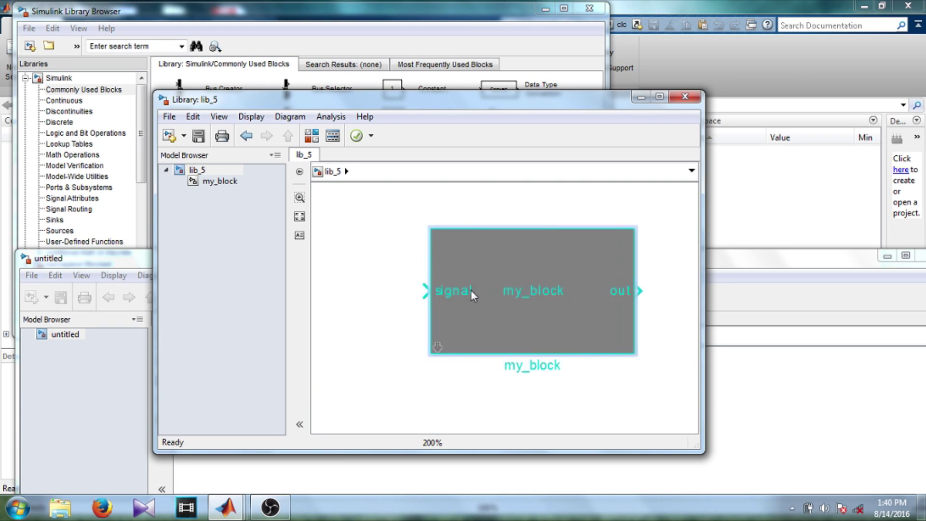
left_click_drag(470, 290, 800, 398)
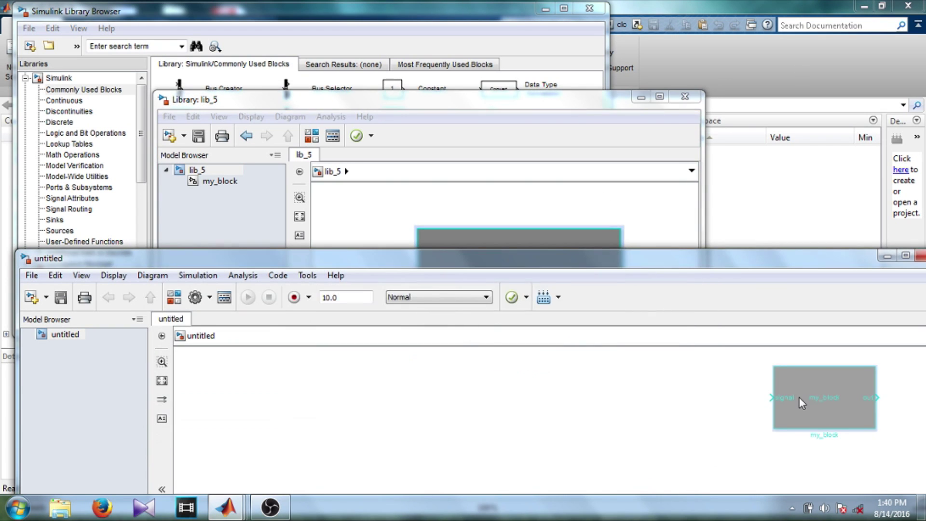
Zoom the diagram to 200% and place my_block at the canvas's upper left.
left_click(905, 259)
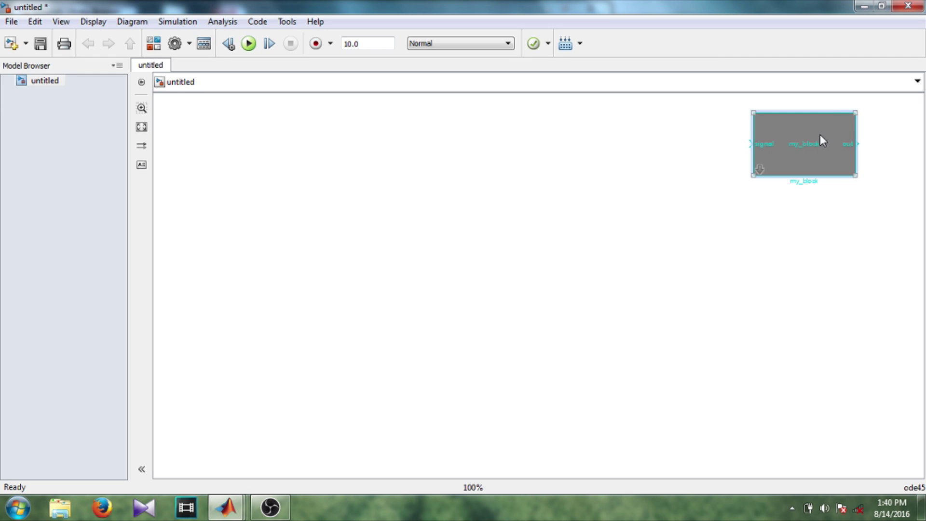
left_click_drag(819, 135, 290, 169)
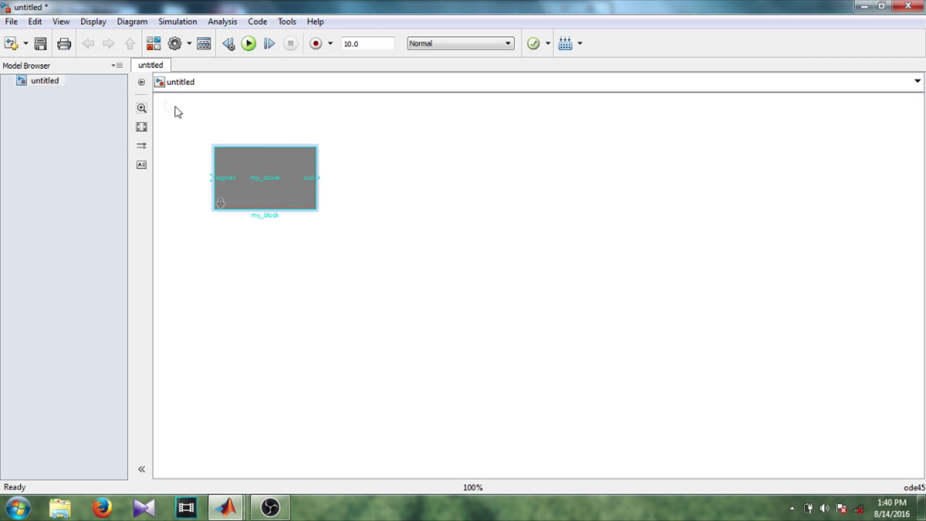
left_click(143, 107)
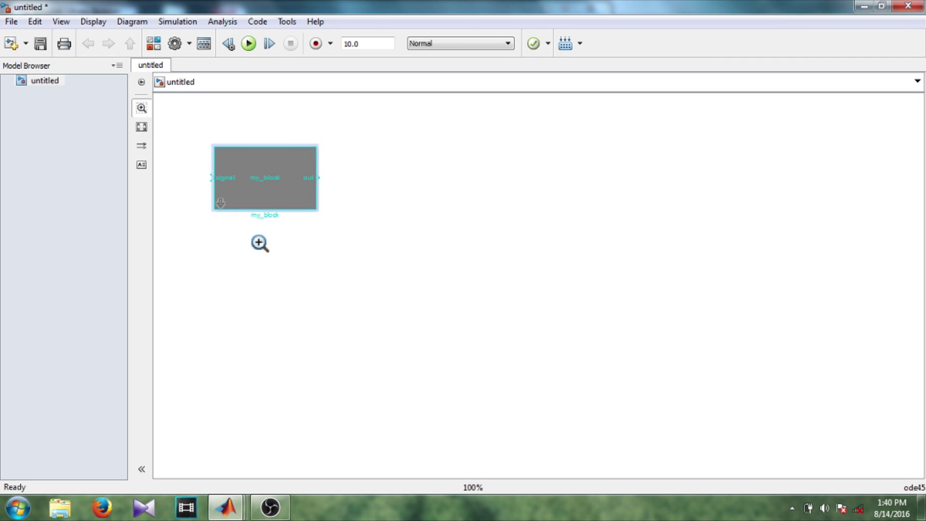
left_click(258, 242)
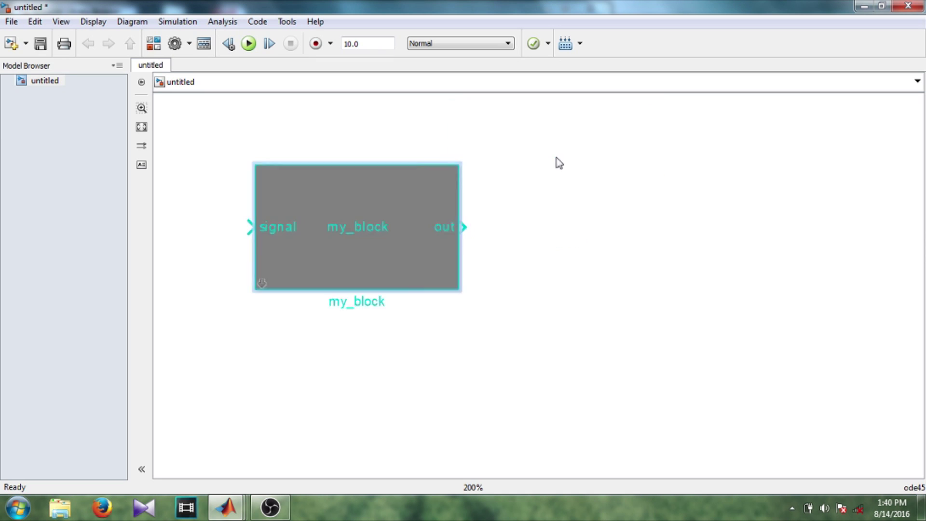
left_click_drag(405, 207, 371, 166)
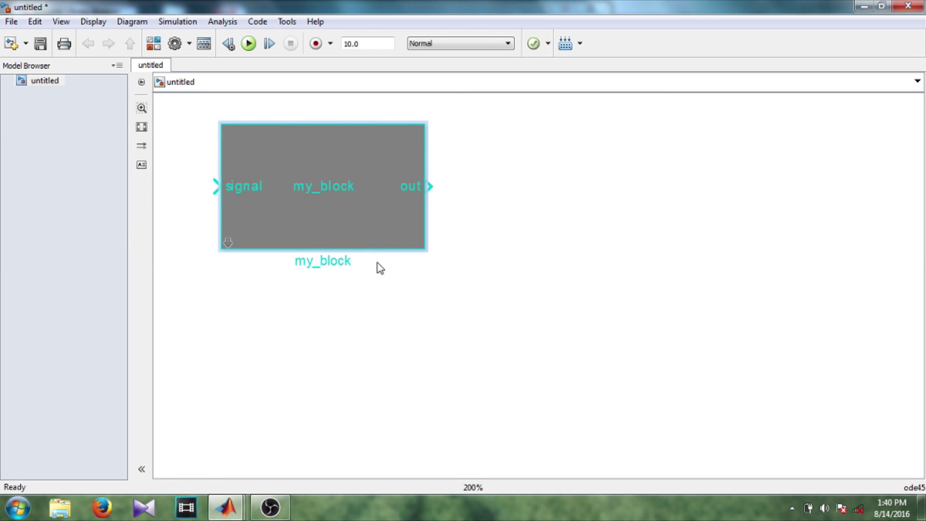
Show link badges for User Defined library links on the model's blocks.
left_click(106, 24)
mouse_move(96, 37)
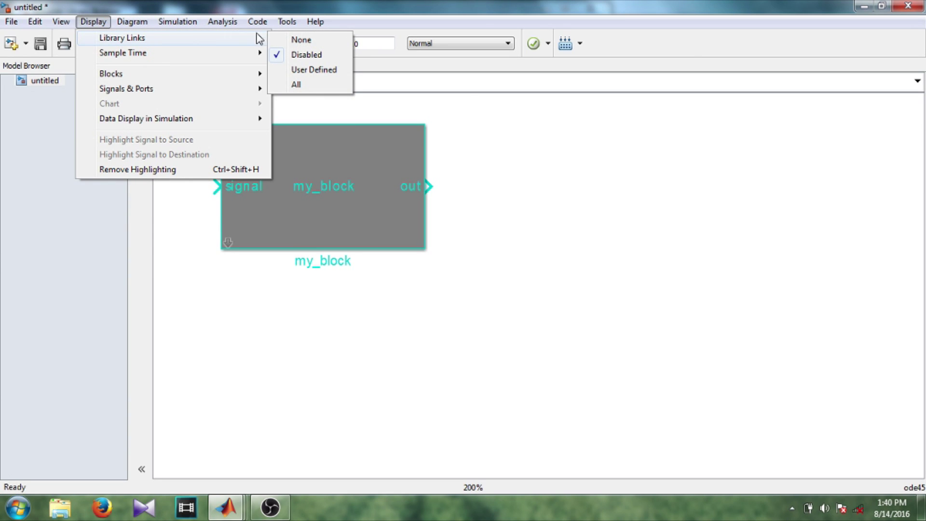
left_click(291, 72)
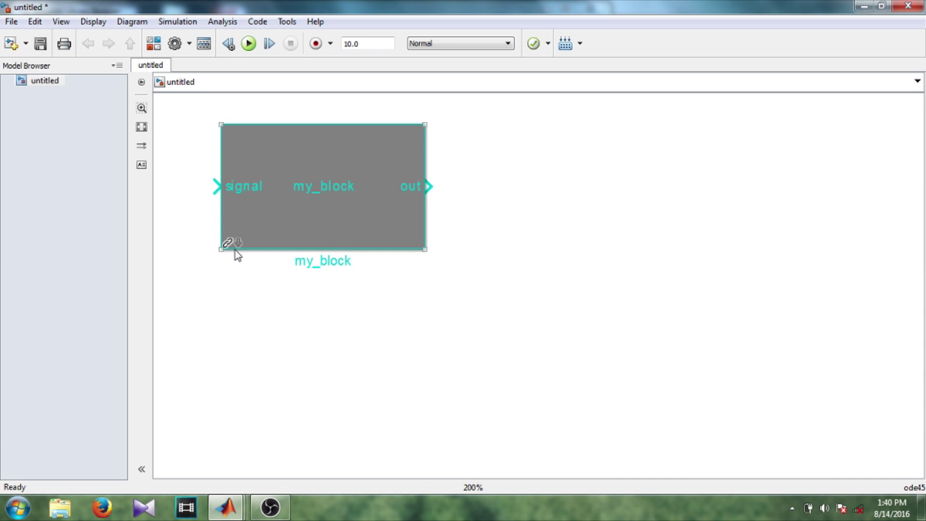
Jump to my_block's source block in lib_5, then minimize the library and drag my_block rightward.
mouse_move(227, 243)
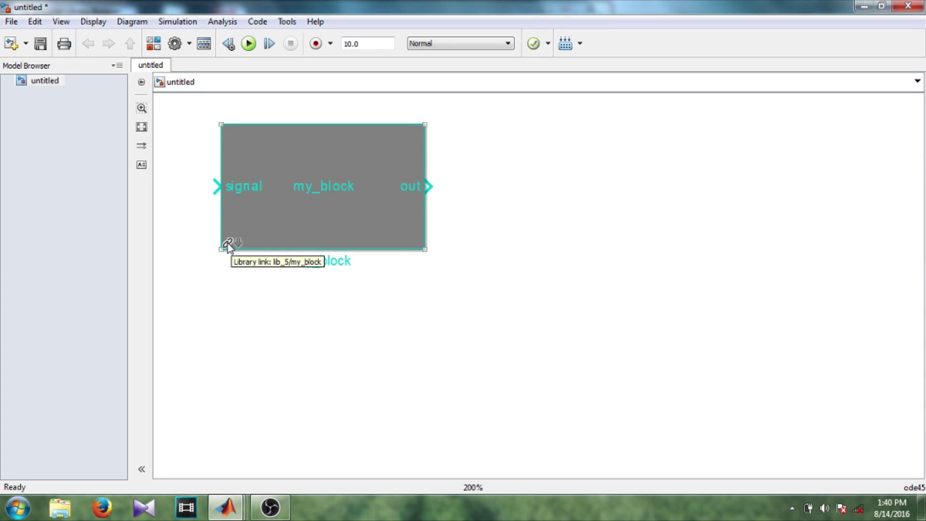
left_click(227, 243)
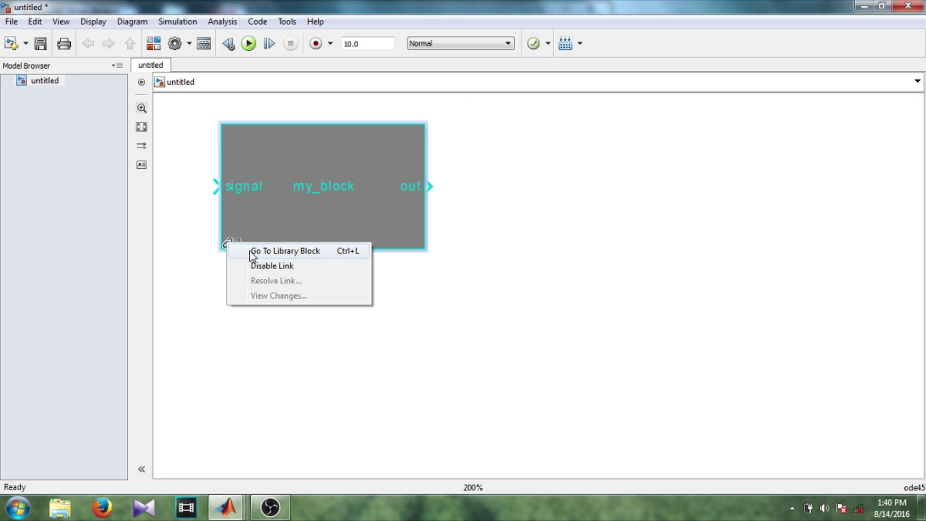
left_click(285, 251)
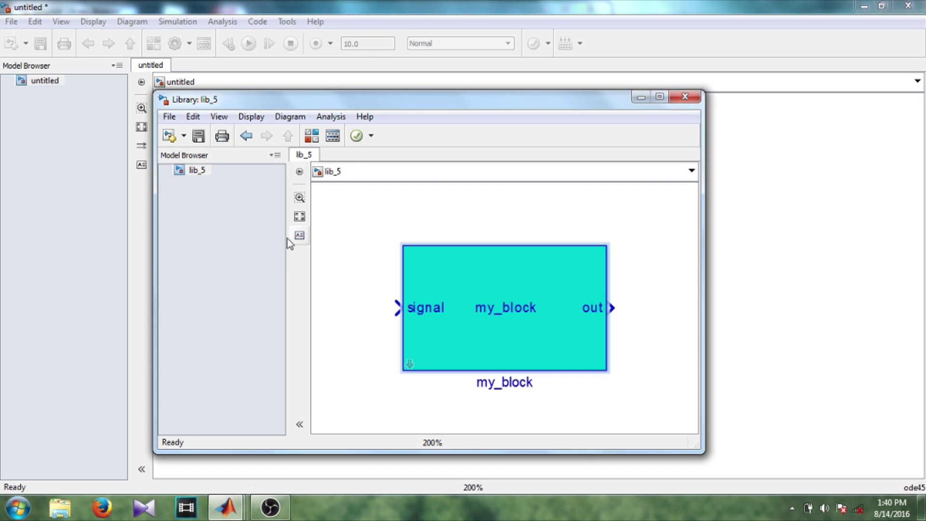
left_click(481, 334)
left_click(640, 98)
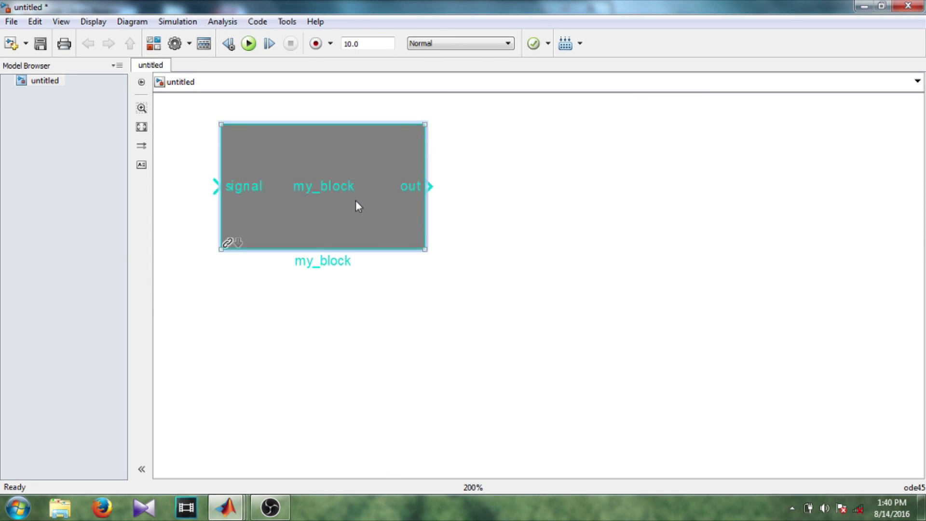
left_click_drag(359, 206, 697, 211)
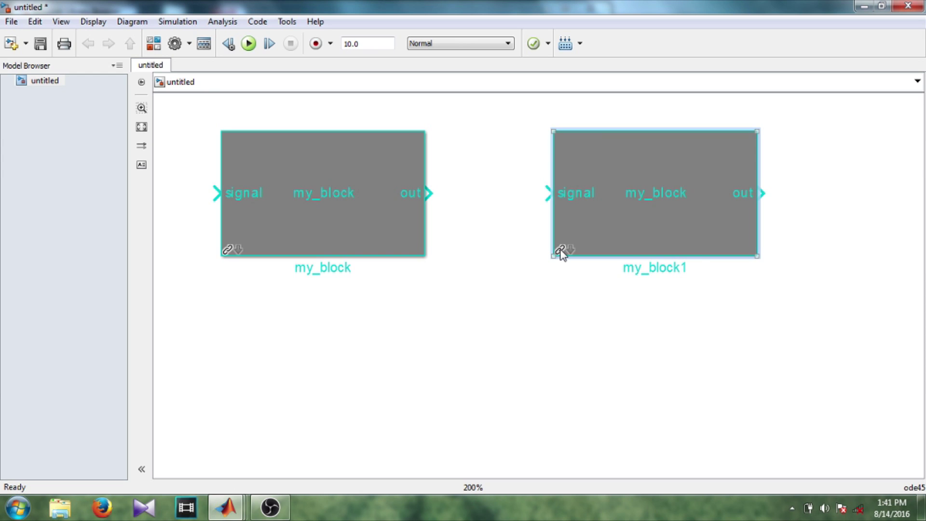
Choose Disable Link from my_block1's link badge and confirm its link status.
left_click(560, 251)
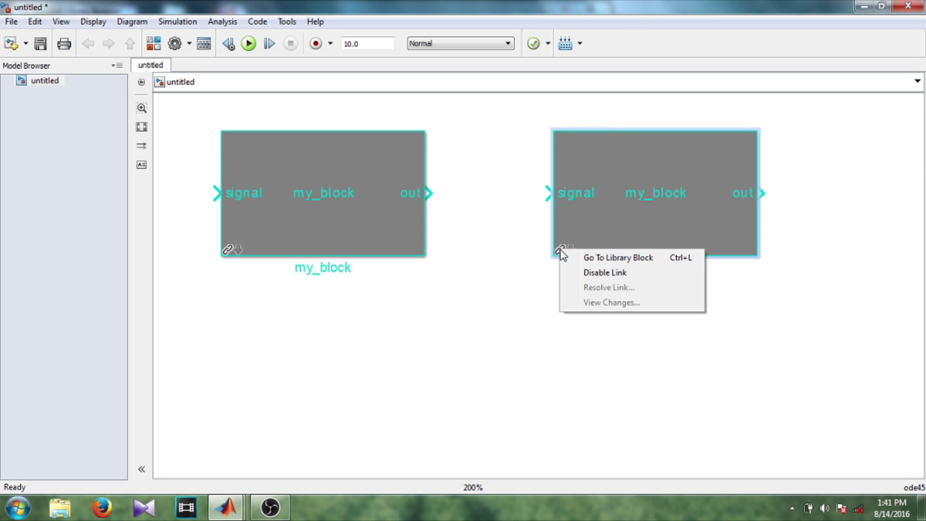
left_click(574, 272)
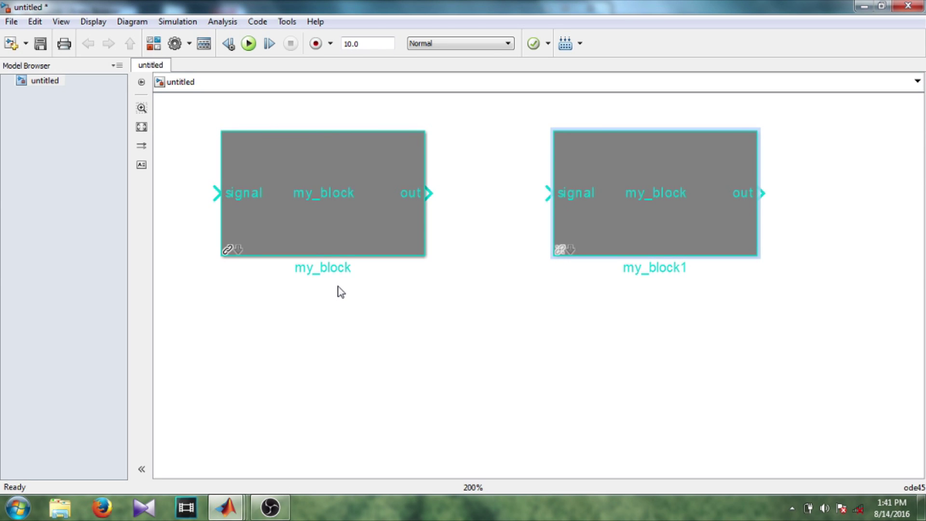
left_click(559, 250)
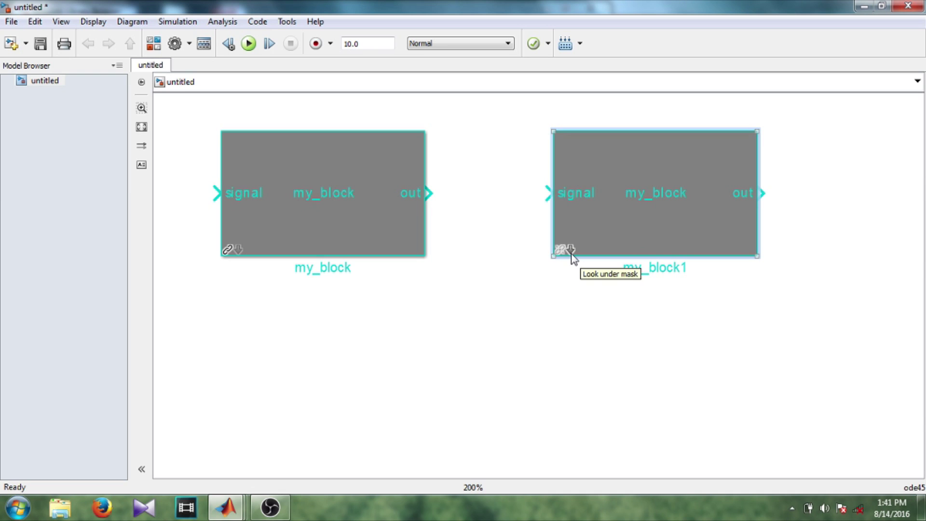
Look under my_block1's mask, drag Out1 lower so the In1 wire bends, then go up to the top level.
right_click(598, 224)
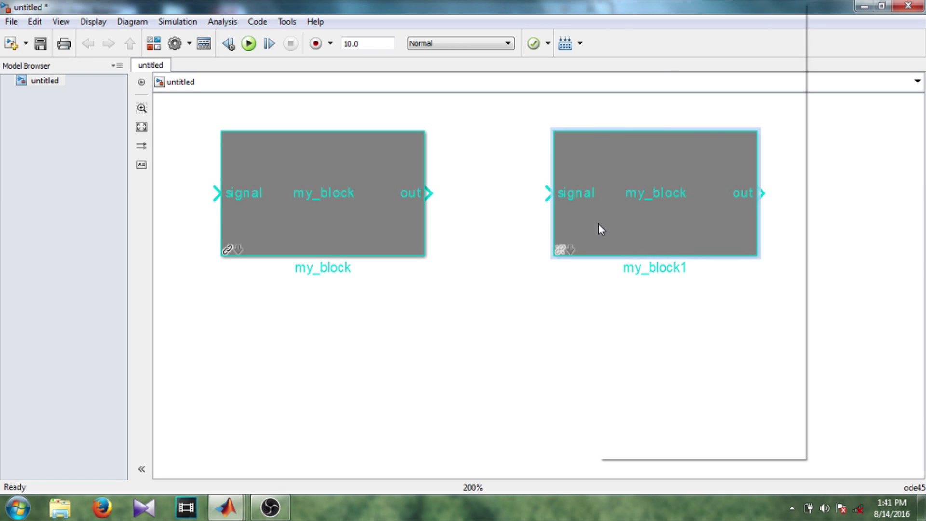
mouse_move(644, 210)
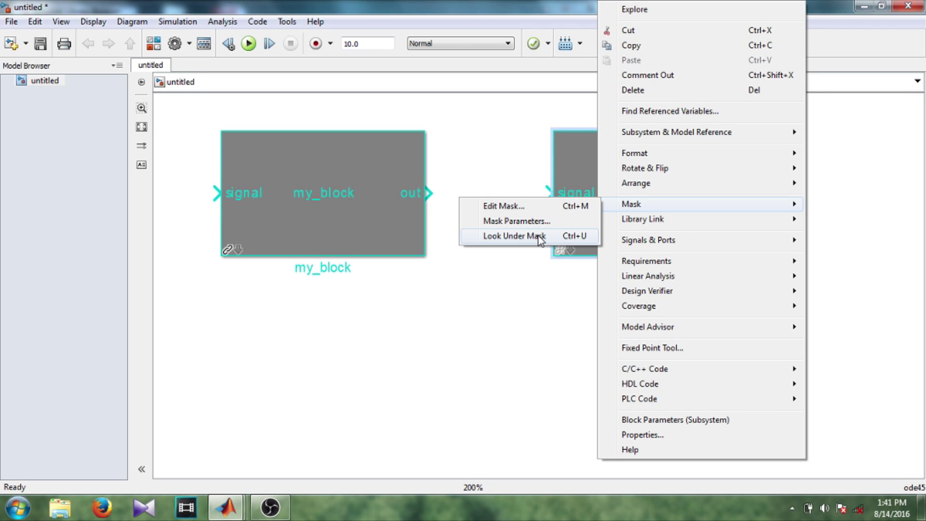
left_click(441, 382)
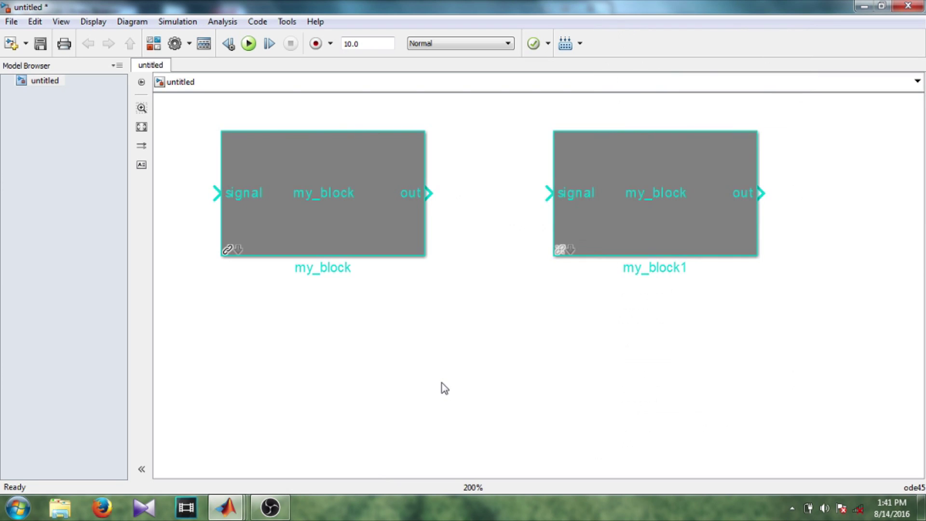
left_click(576, 255)
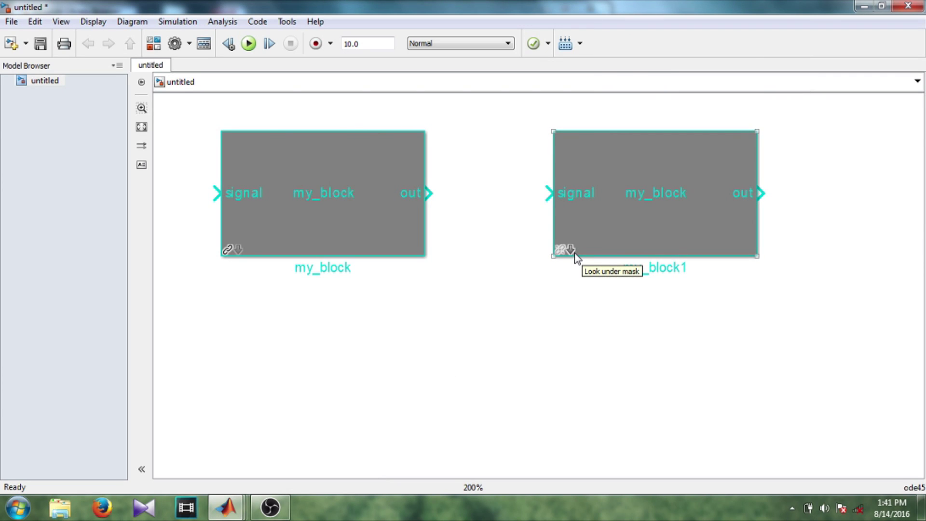
left_click(570, 250)
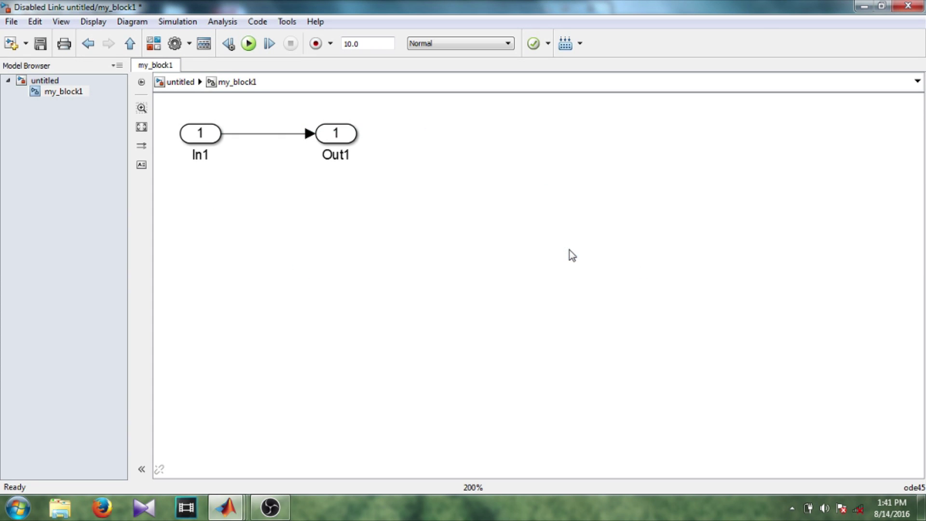
left_click(351, 134)
left_click_drag(351, 134, 351, 275)
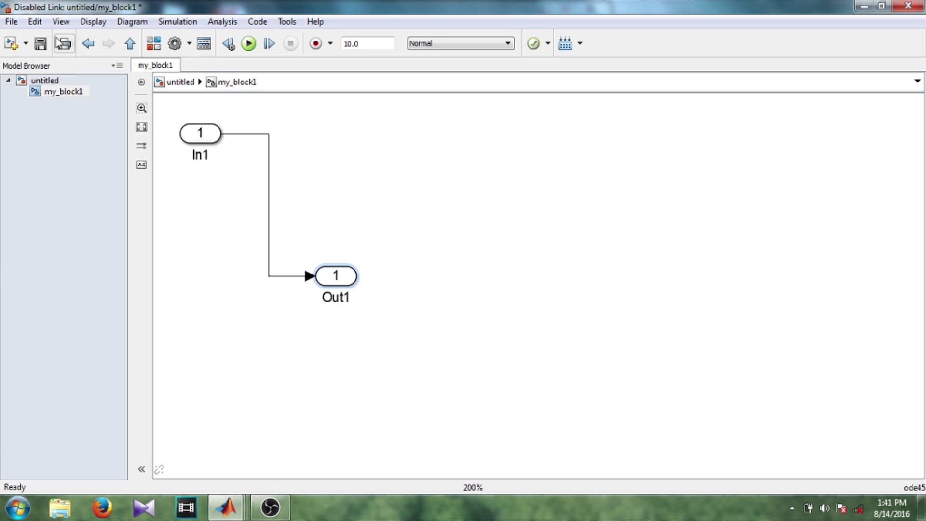
left_click(130, 47)
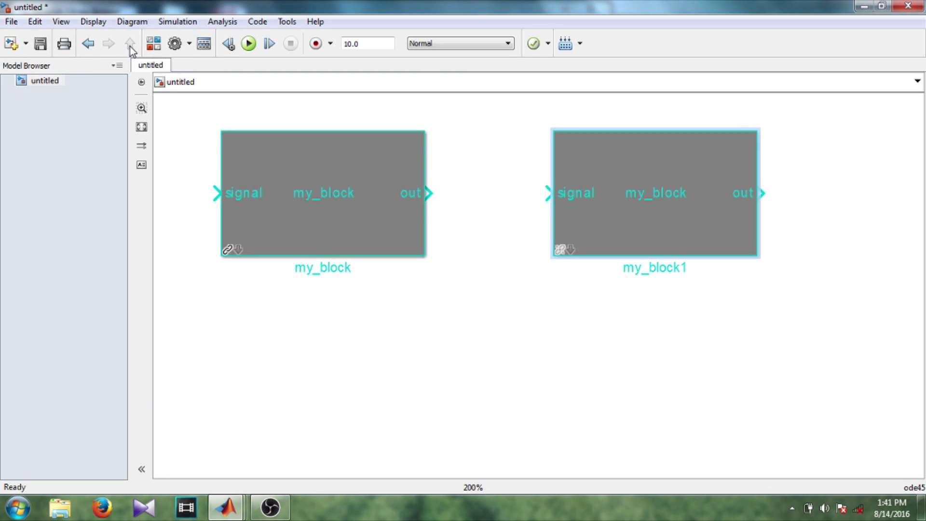
Look under the model's my_block mask, then return to the top-level untitled model.
left_click(254, 246)
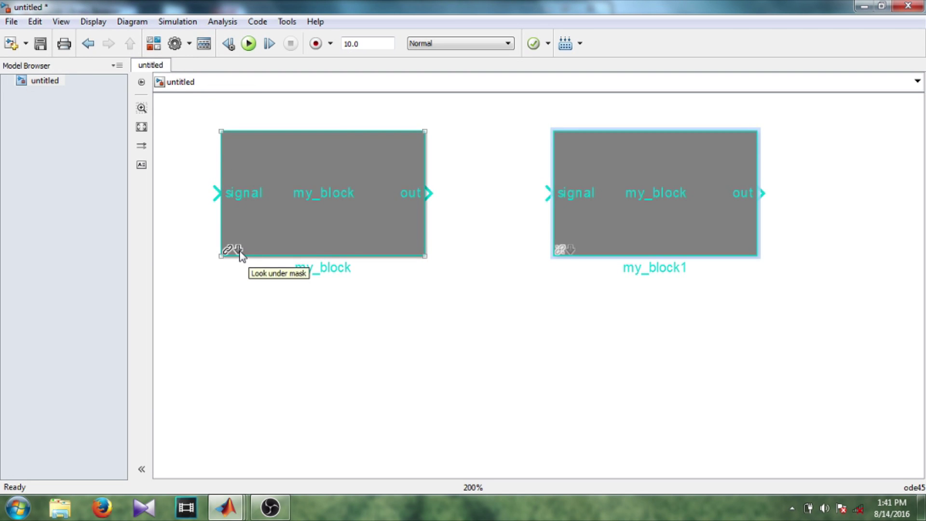
left_click(238, 250)
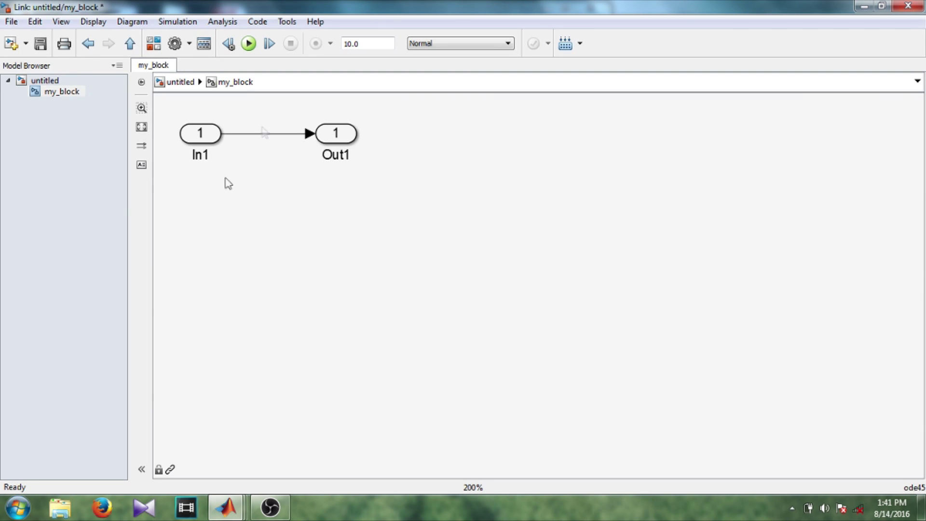
left_click(186, 82)
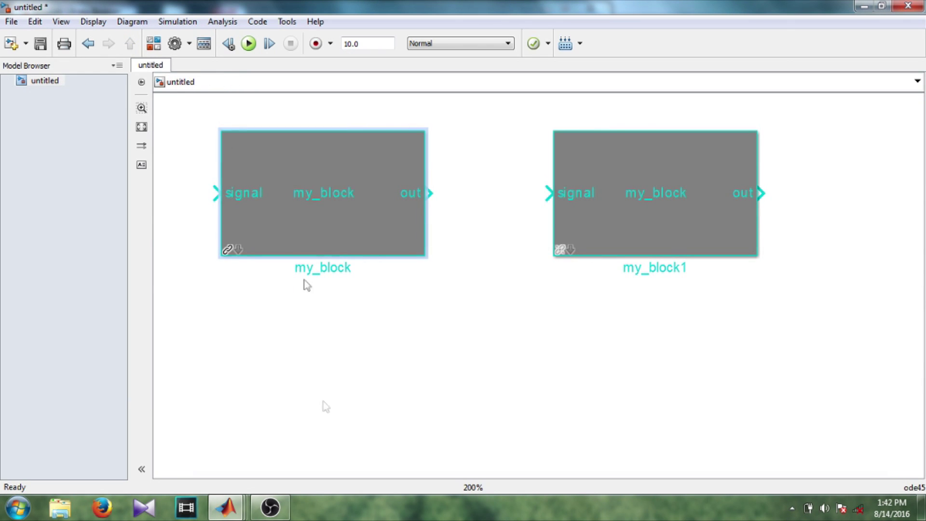
Inspect my_block's contents in lib_5, minimize the library, and select my_block in the model.
left_click(227, 506)
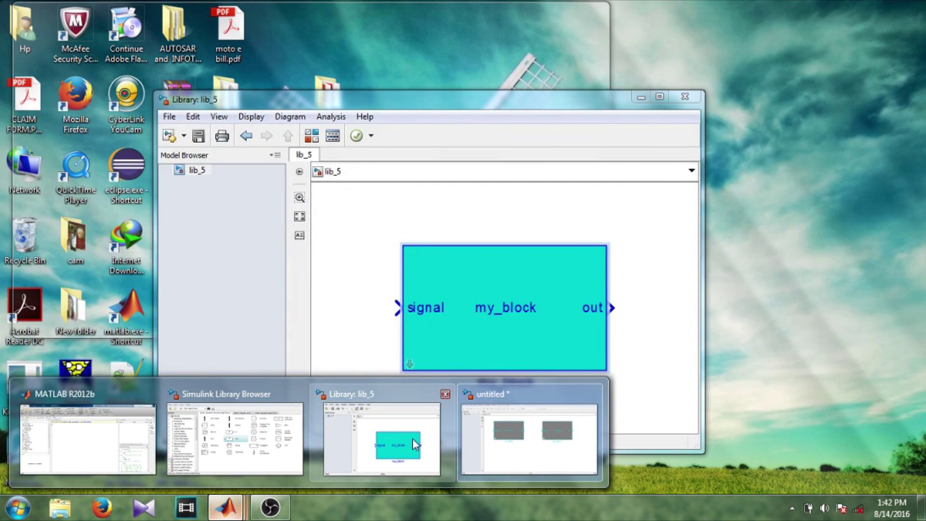
left_click(412, 438)
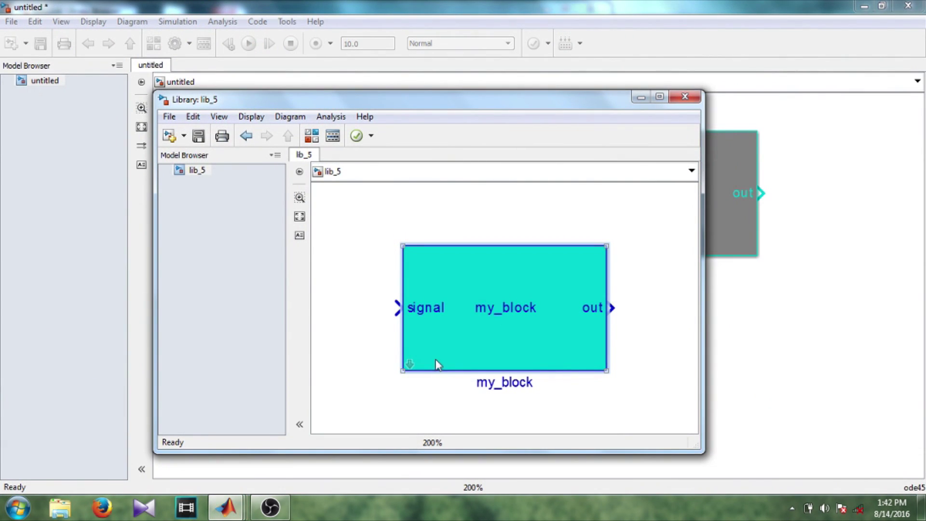
double_click(412, 366)
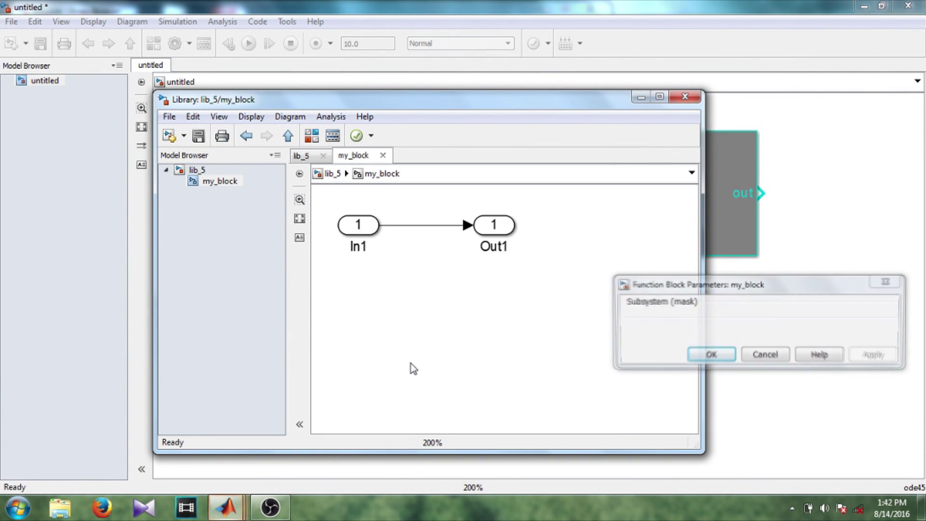
left_click(887, 283)
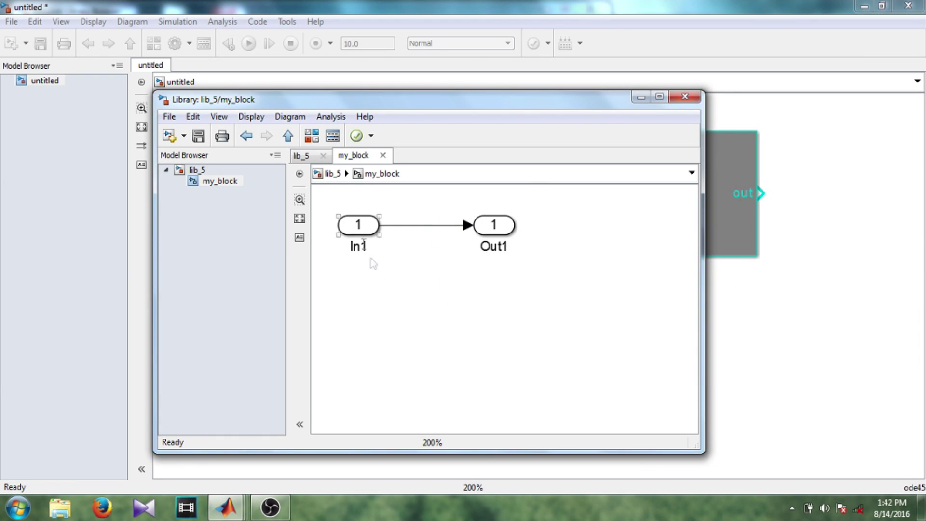
left_click(363, 240)
left_click(424, 240)
left_click(327, 179)
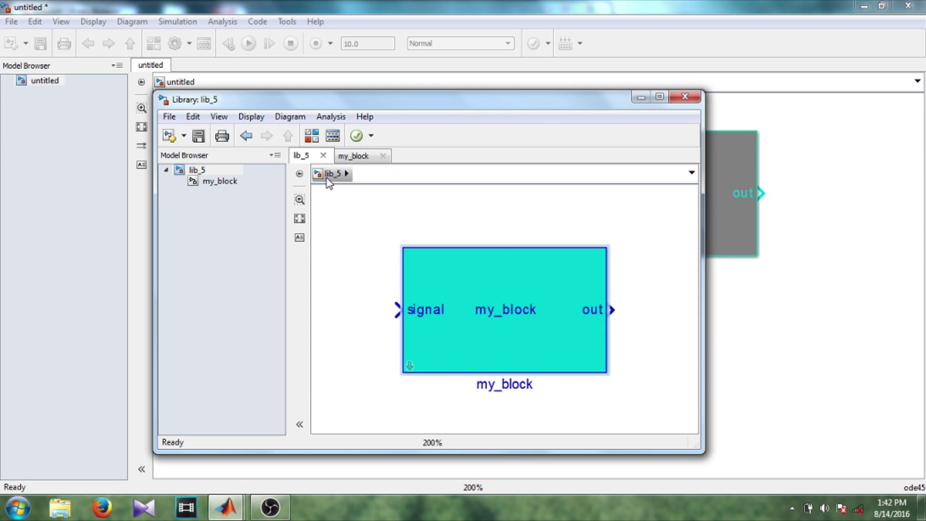
left_click(640, 98)
left_click(282, 216)
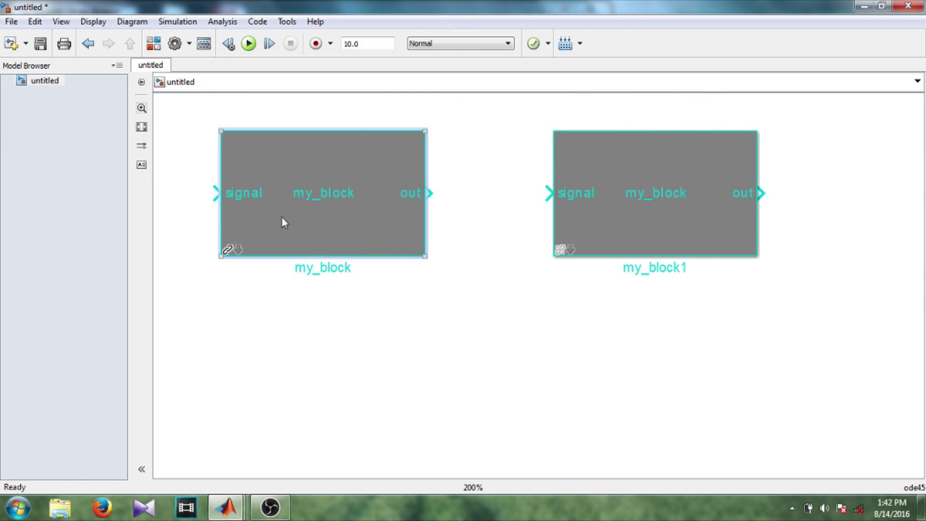
Try dragging Out1 inside the linked my_block, then bring the lib_5 library window forward.
left_click(239, 249)
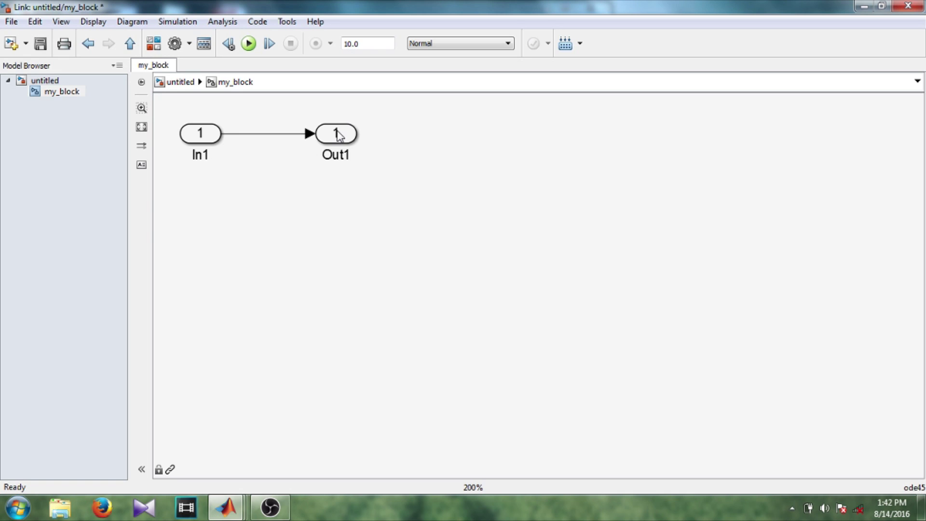
left_click_drag(338, 135, 331, 235)
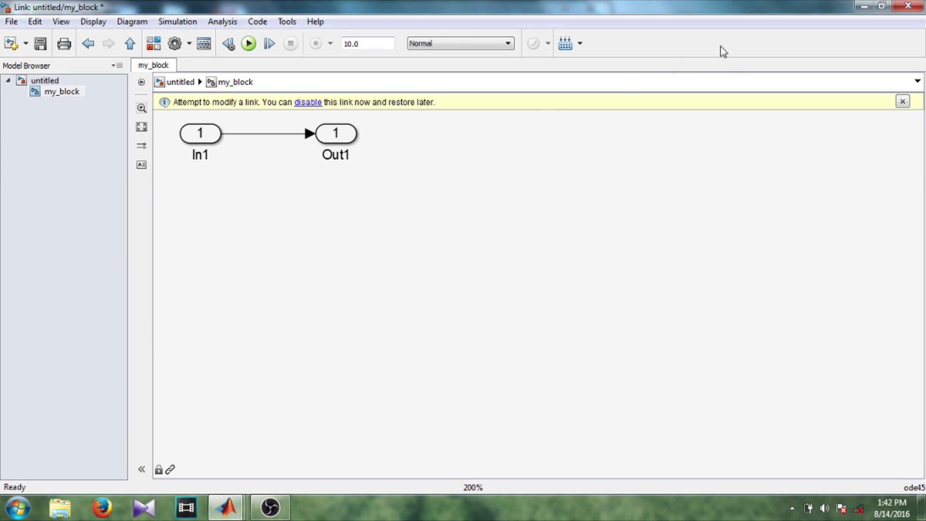
left_click(228, 510)
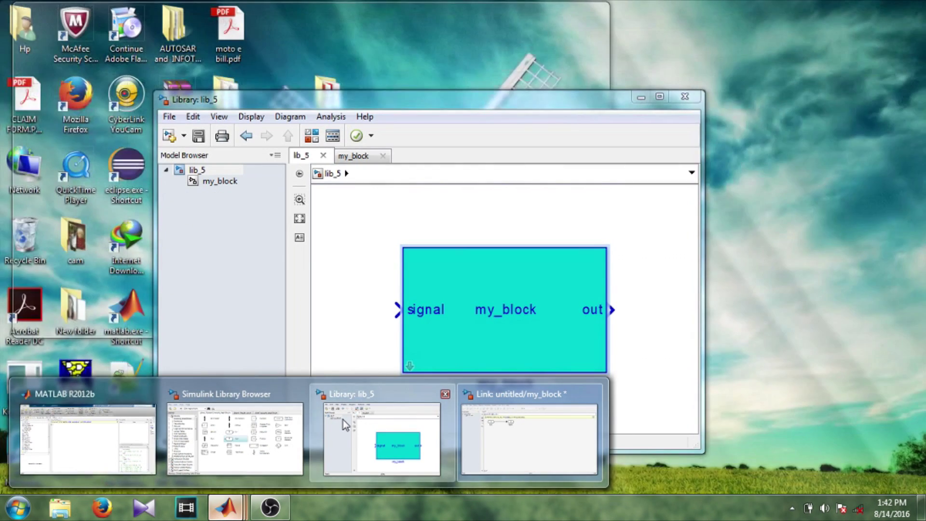
left_click(343, 419)
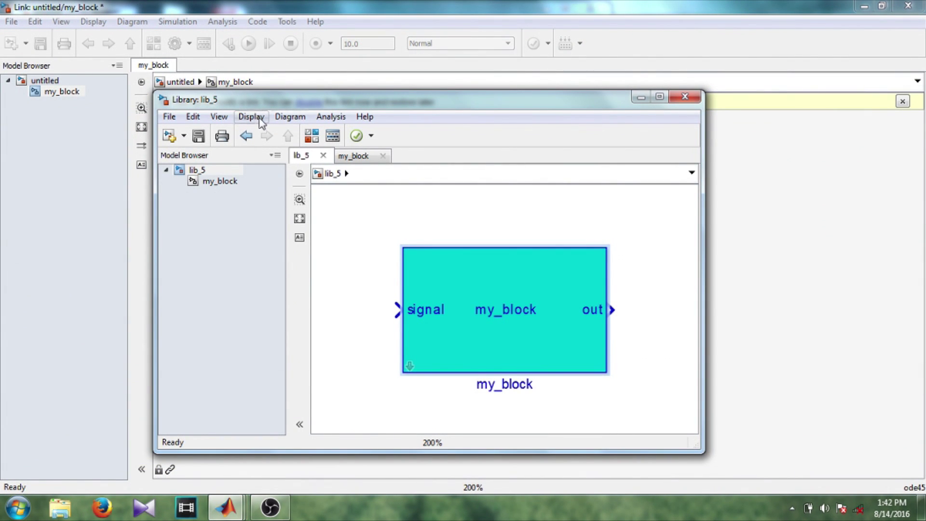
Inside lib_5's my_block, move Out1 up and right and In1 down.
left_click(289, 116)
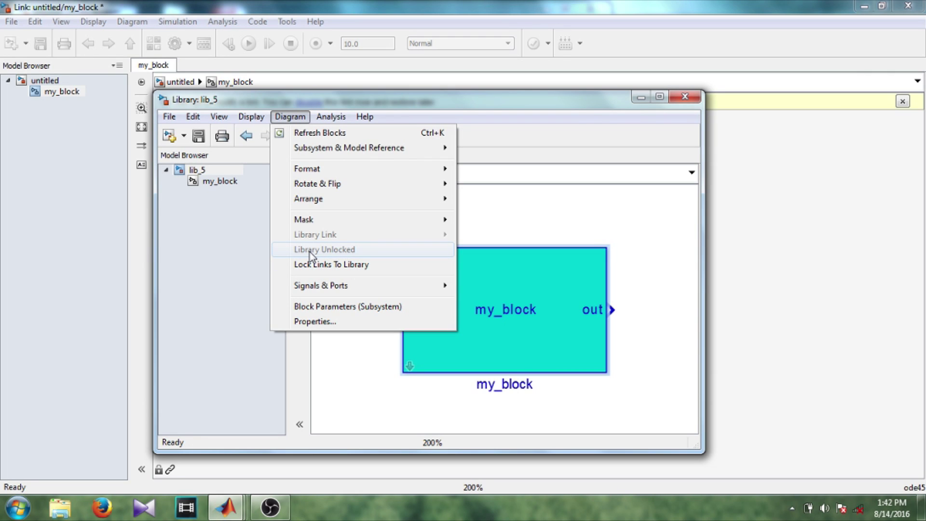
left_click(591, 217)
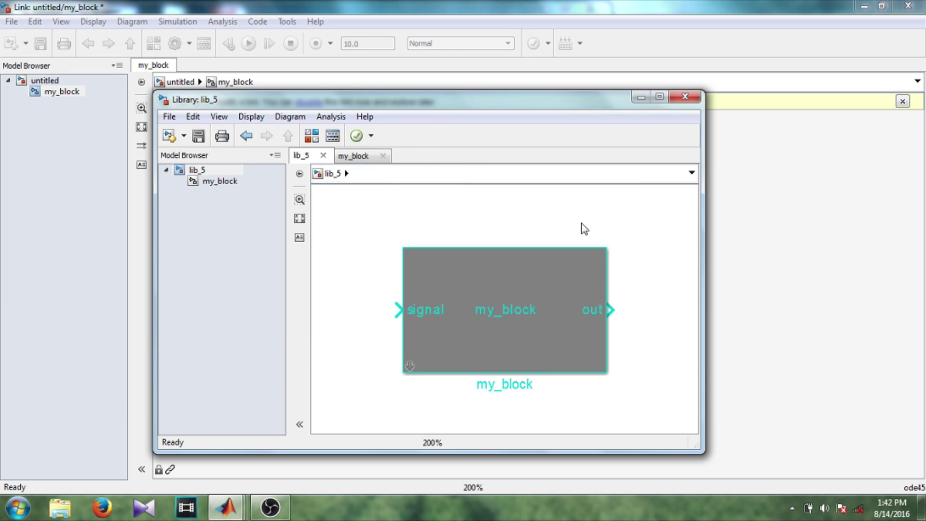
double_click(409, 368)
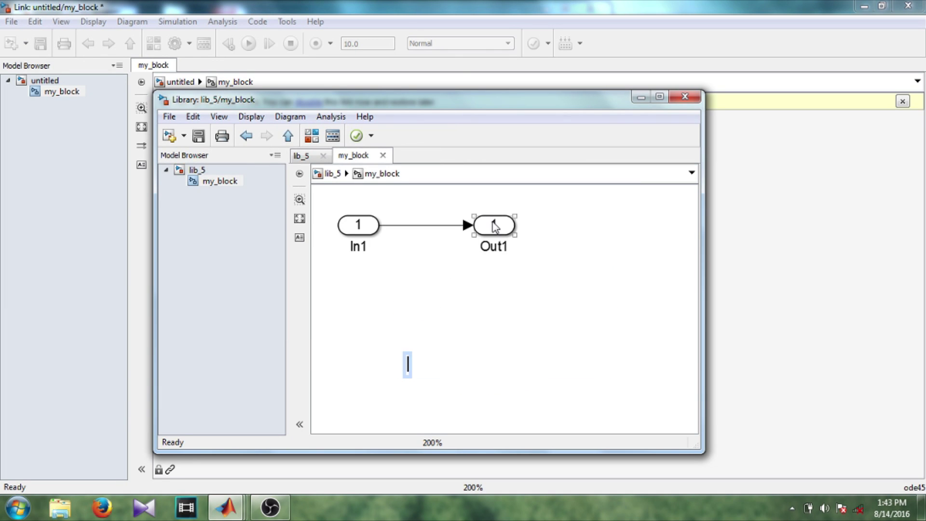
mouse_move(494, 226)
left_mouse_down()
mouse_move(491, 333)
mouse_move(482, 334)
mouse_move(608, 201)
left_mouse_up()
left_click_drag(358, 224, 357, 315)
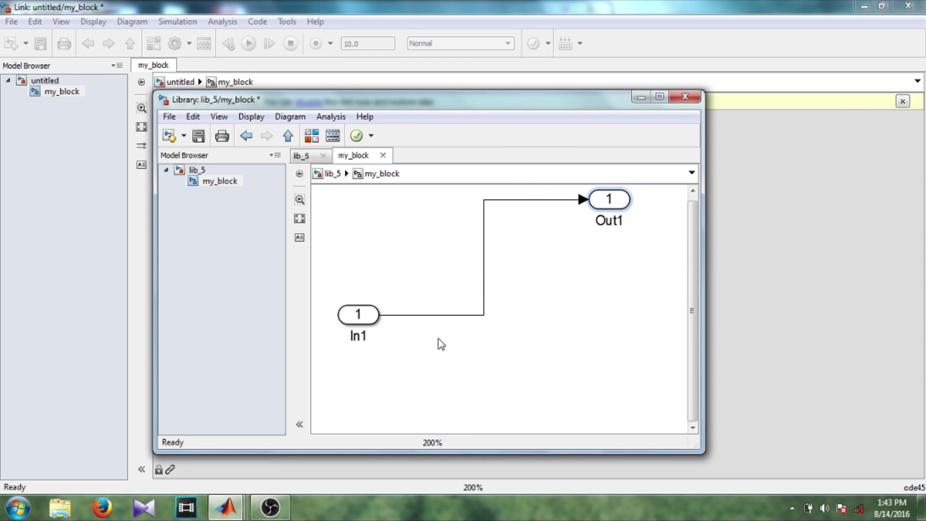
Minimize the lib_5 library and return to the untitled model's top level.
left_click(640, 98)
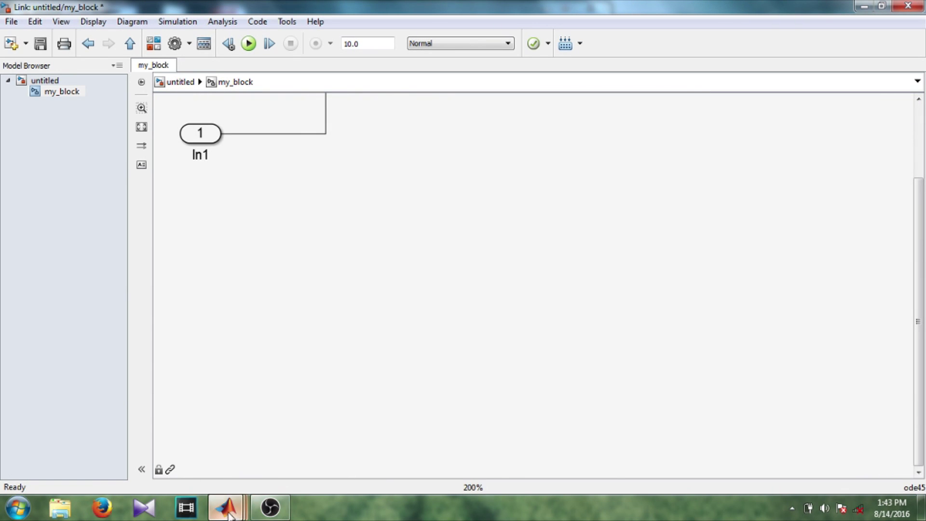
mouse_move(226, 507)
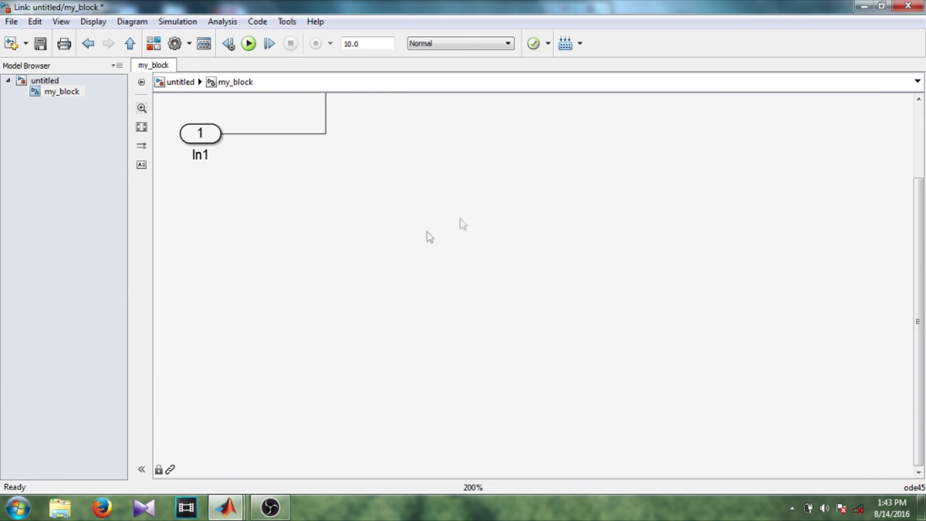
left_click_drag(916, 274, 923, 179)
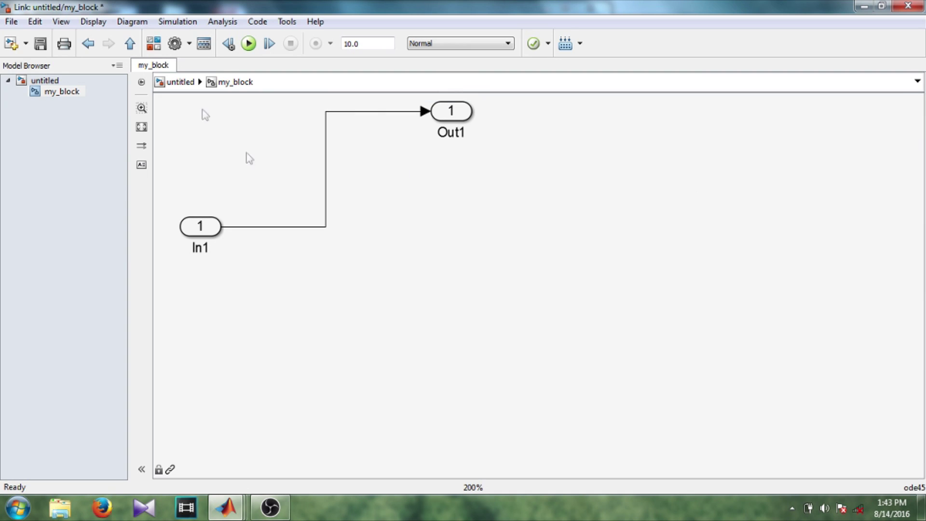
left_click(190, 89)
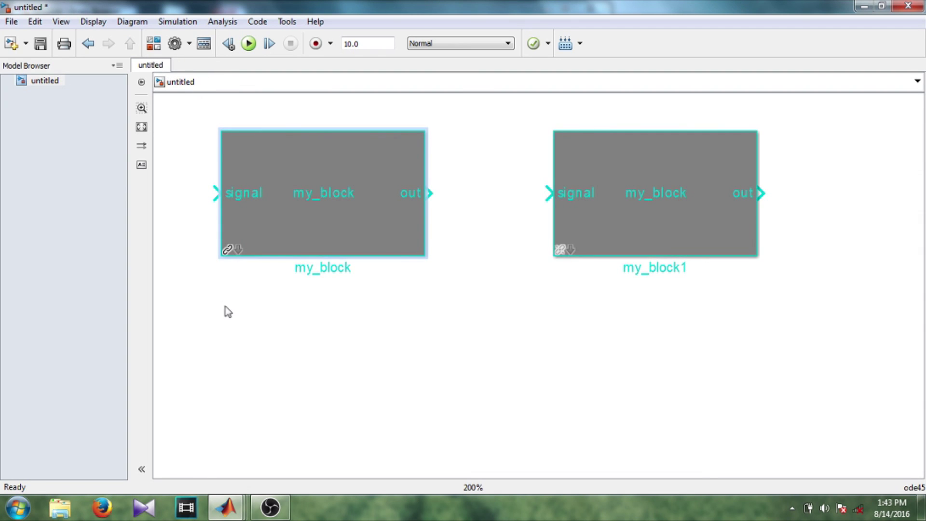
left_click(265, 234)
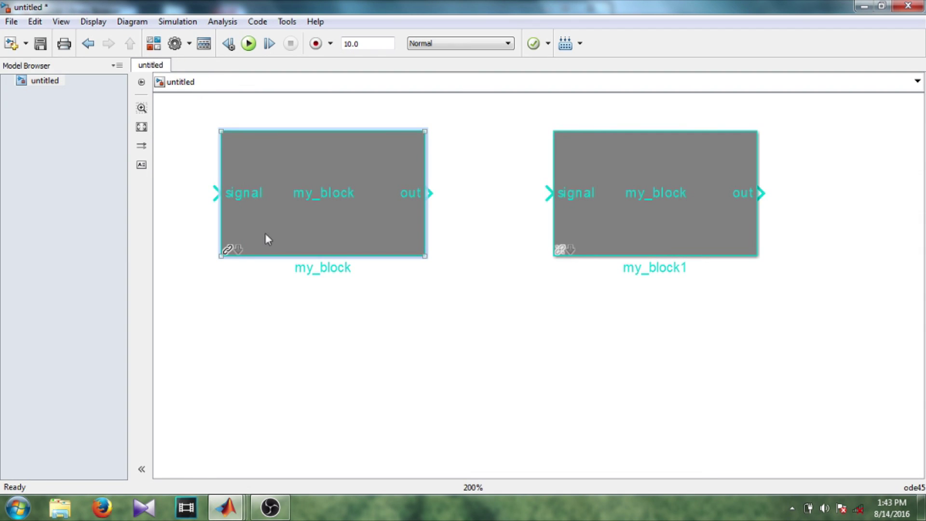
left_click(238, 250)
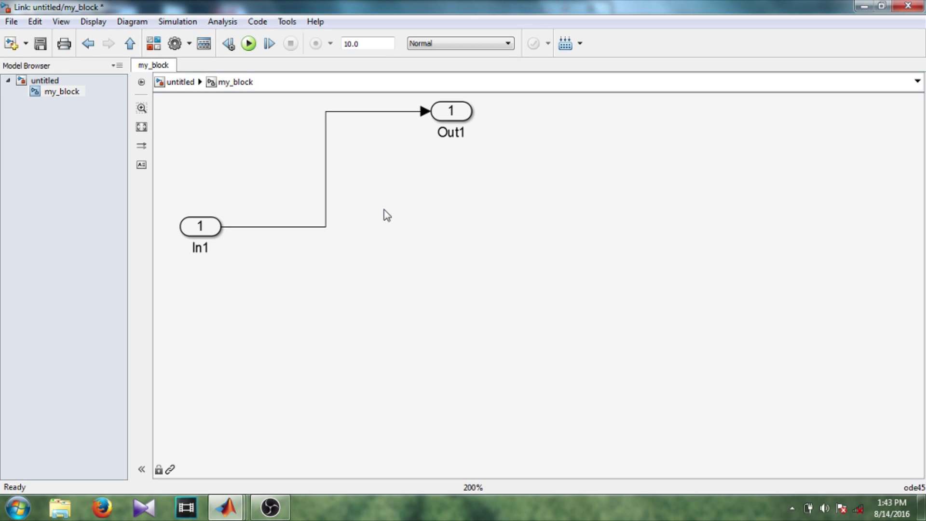
left_click(185, 92)
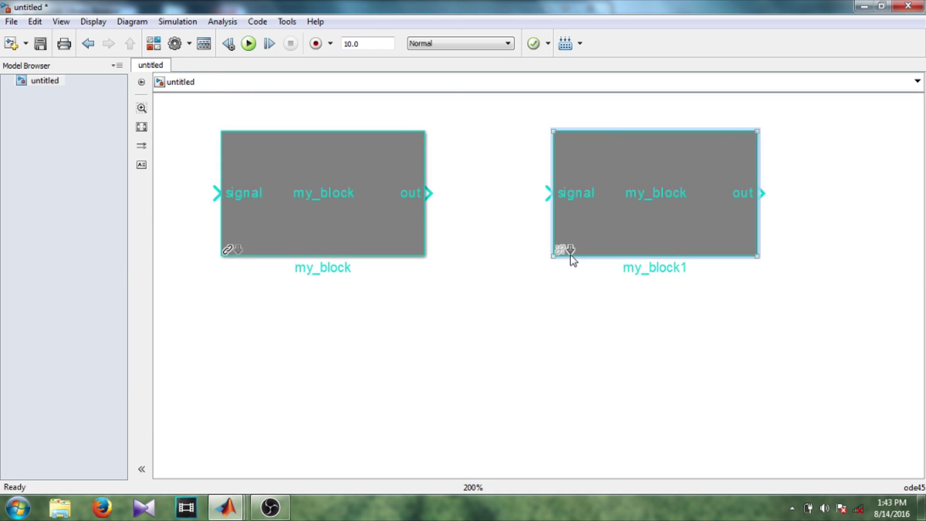
left_click(570, 256)
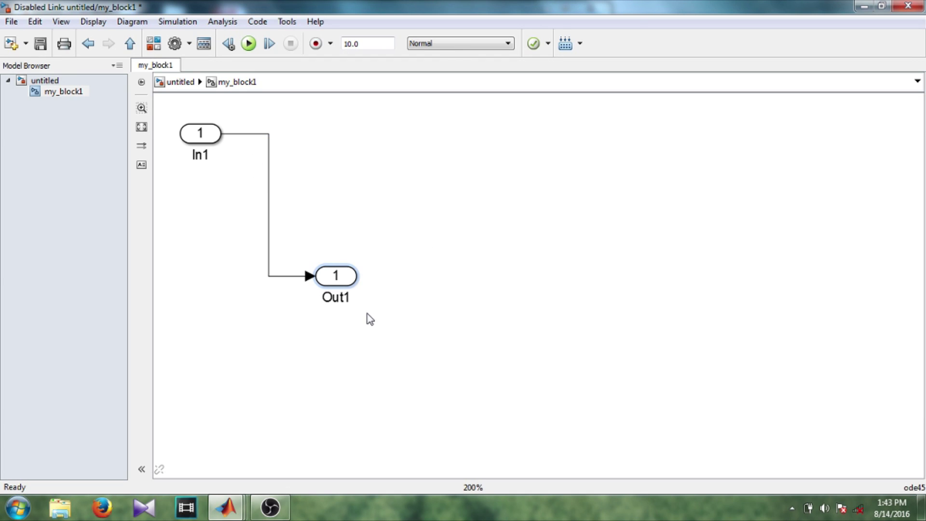
left_click(167, 87)
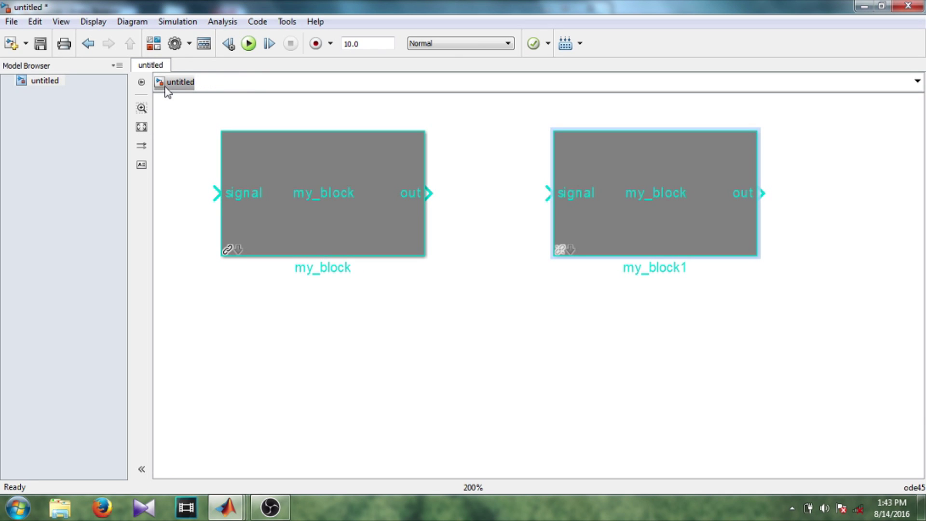
Resolve my_block1's link in the Links Tool using Restore all, re-linking it to lib_5.
left_click(555, 248)
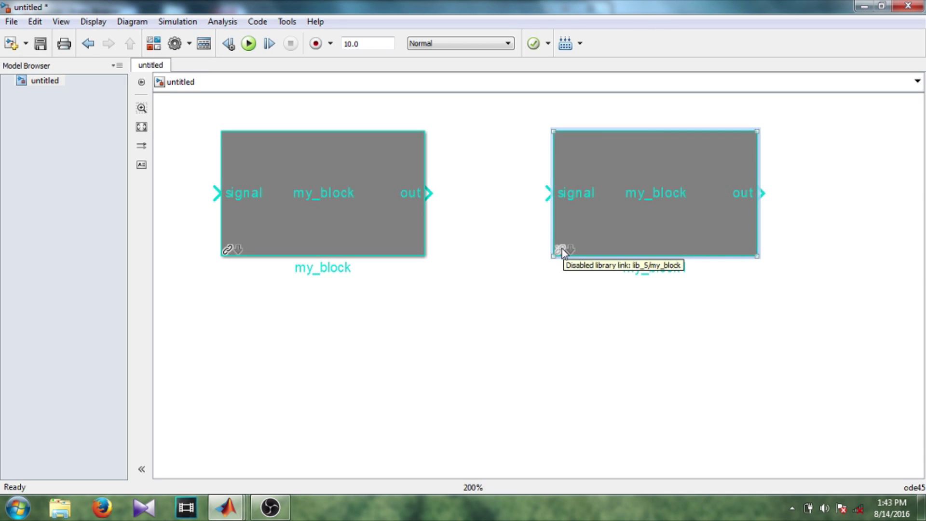
left_click(562, 248)
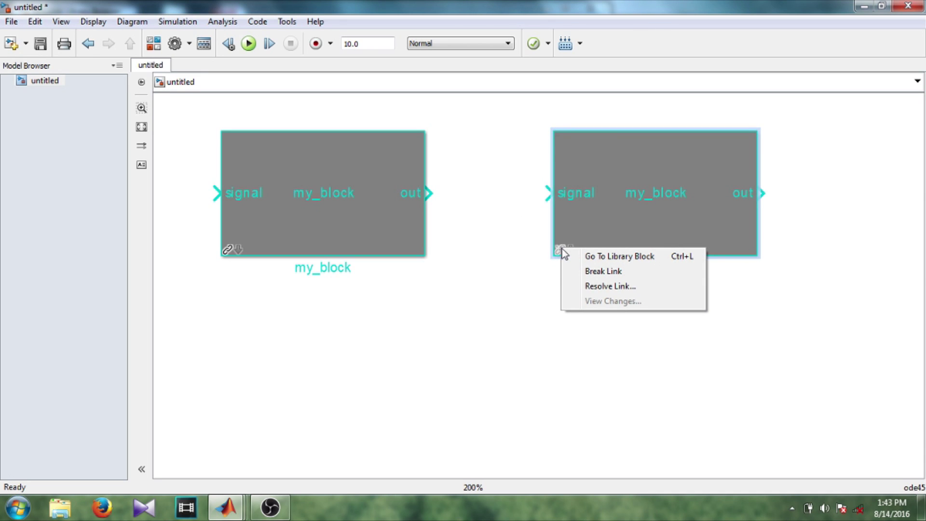
left_click(585, 287)
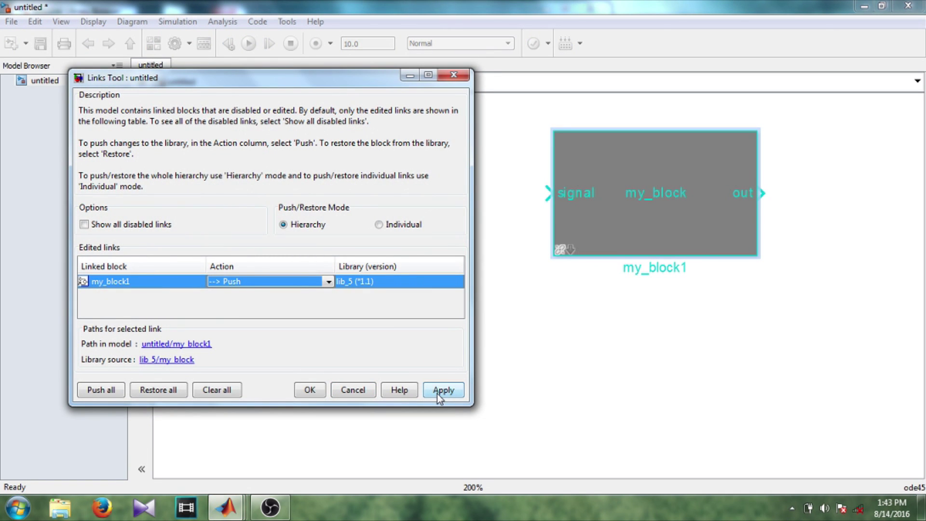
left_click(170, 388)
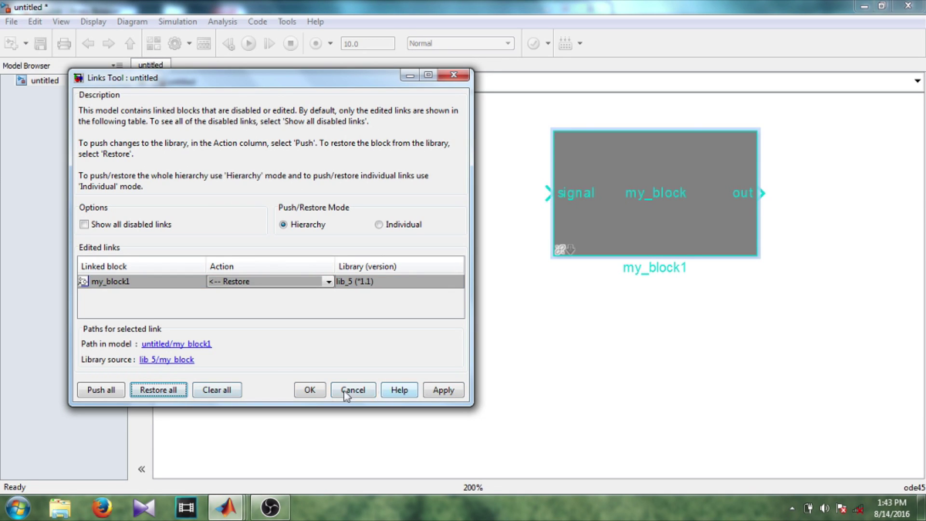
left_click(309, 391)
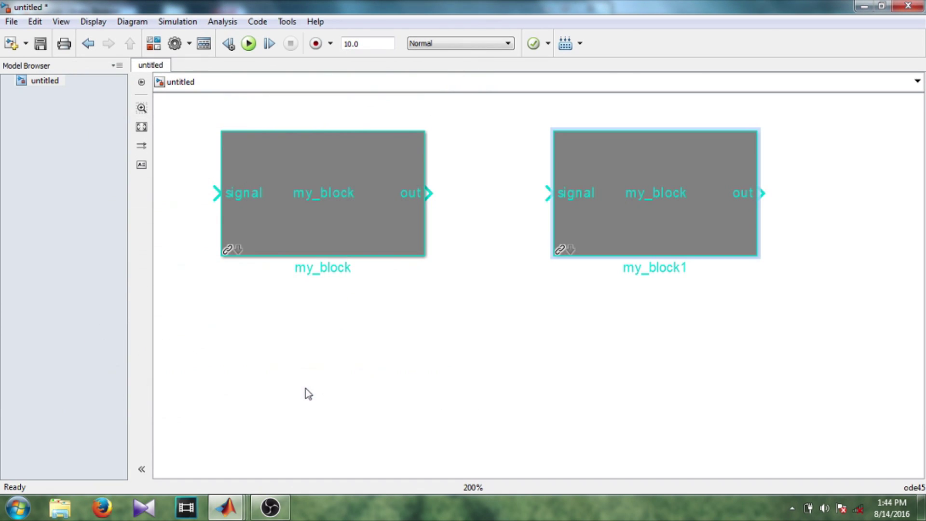
Look under the mask of restored my_block1 and verify In1 and Out1 match lib_5's new layout.
left_click(569, 251)
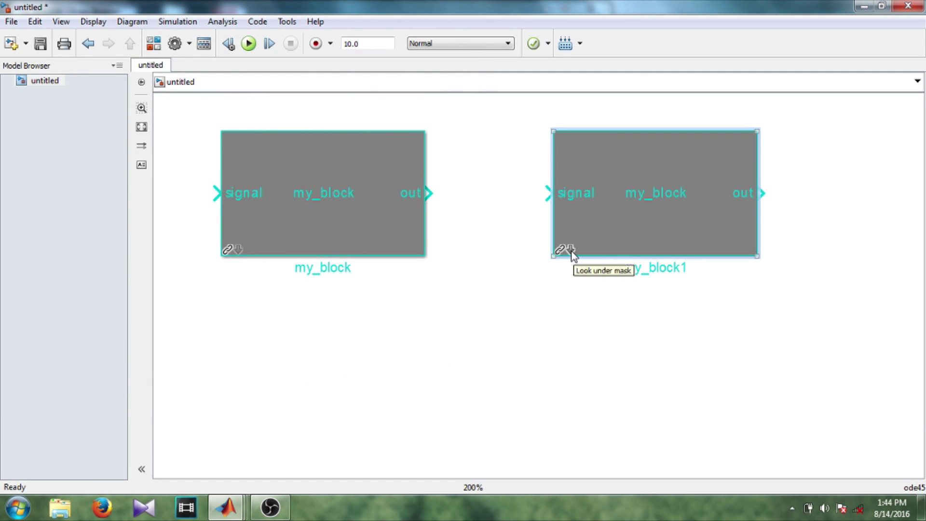
left_click(570, 250)
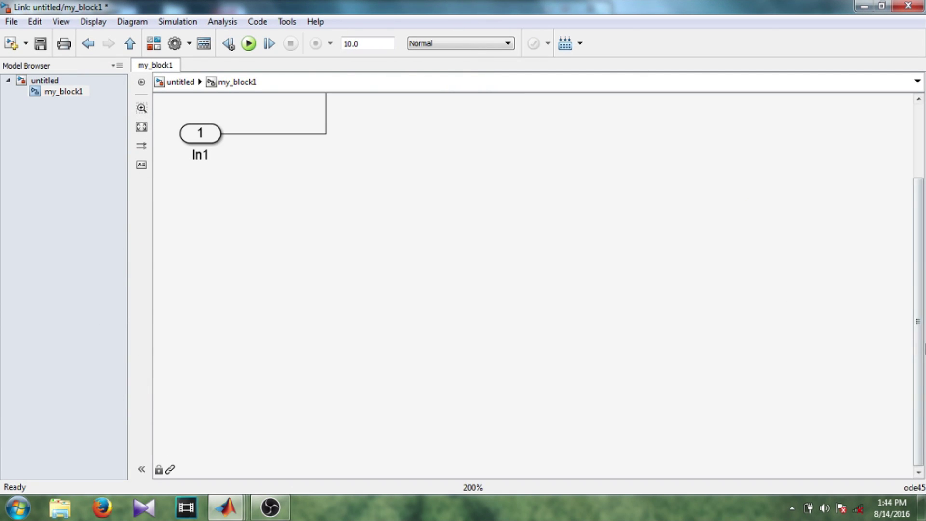
left_click_drag(918, 322, 917, 235)
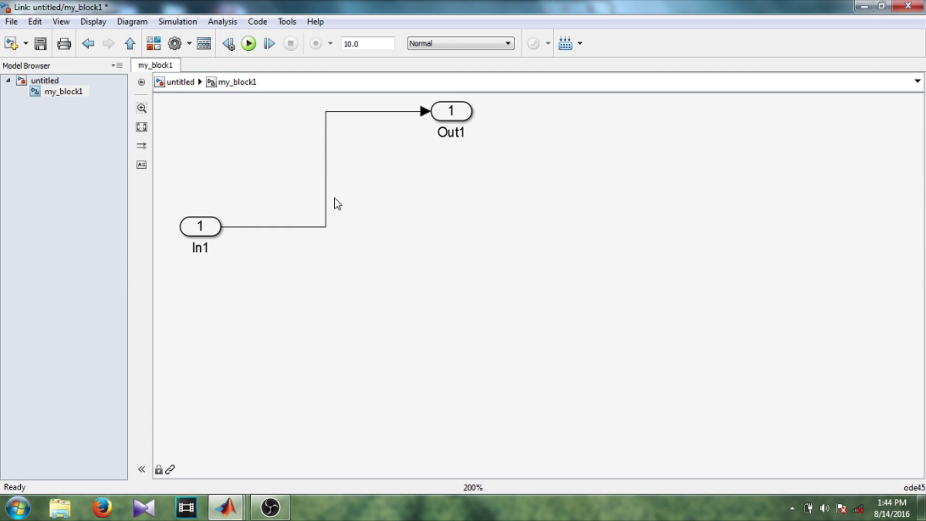